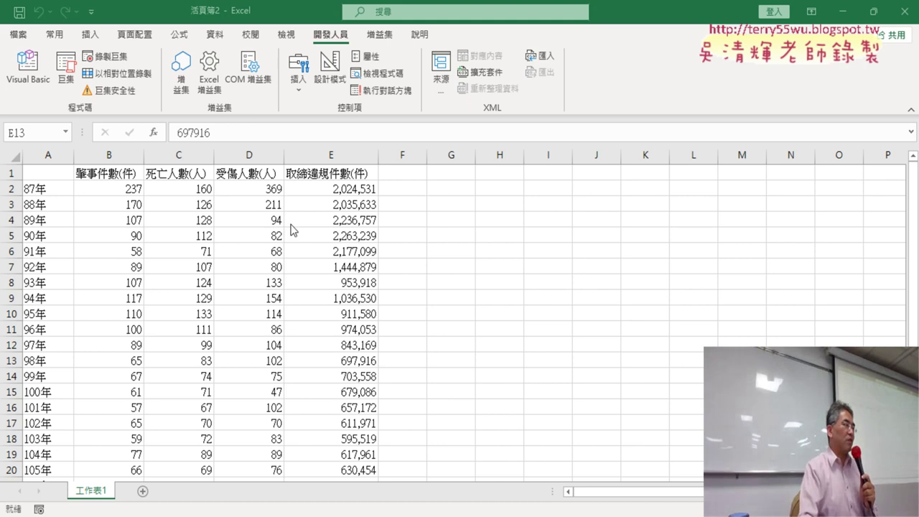
# Show Module1's 下載 macro and highlight 'internetexplorer.application' in its CreateObject line
pyautogui.click(29, 66)
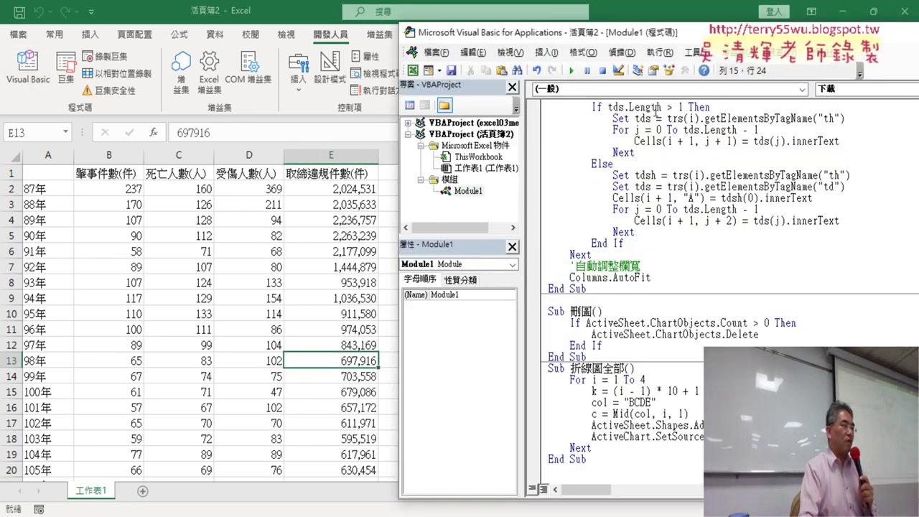
pyautogui.scroll(5, 632, 222)
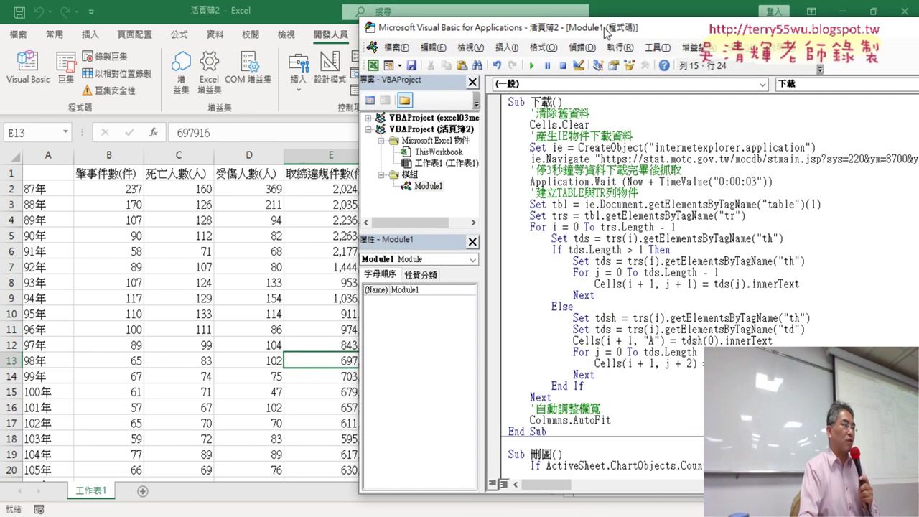
pyautogui.moveTo(646, 36); pyautogui.dragTo(591, 30)
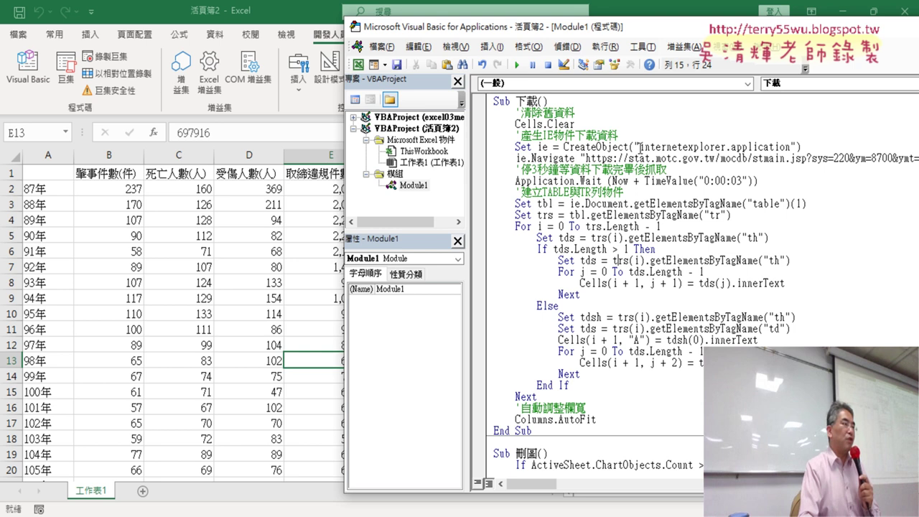
pyautogui.moveTo(640, 147); pyautogui.dragTo(791, 147)
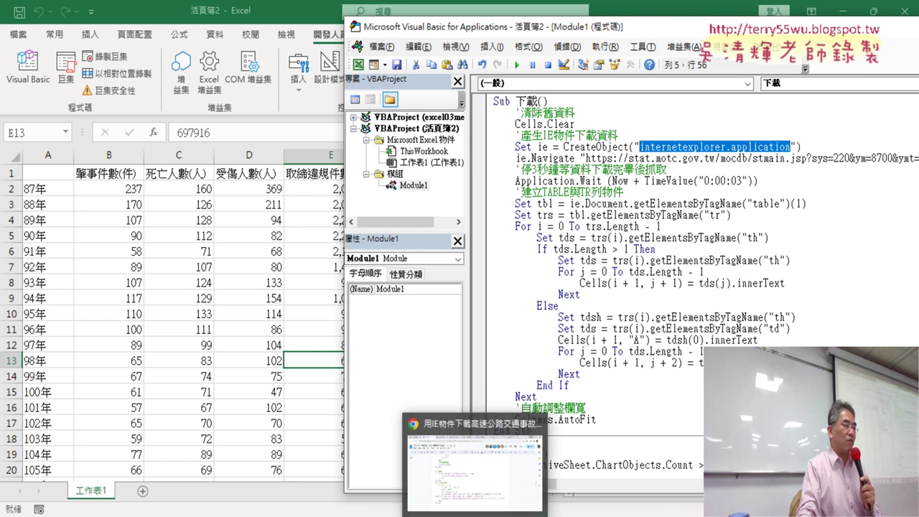
# Open the MOTC statistics query site from the source link at the top of the Google Docs notes
pyautogui.click(445, 496)
pyautogui.scroll(10, 429, 245)
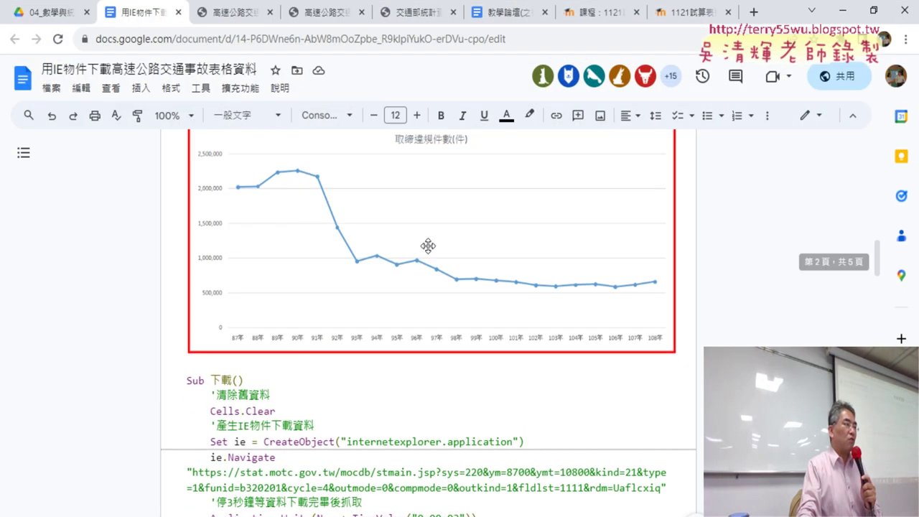
pyautogui.scroll(10, 427, 246)
pyautogui.scroll(10, 426, 237)
pyautogui.scroll(5, 424, 230)
pyautogui.click(368, 205)
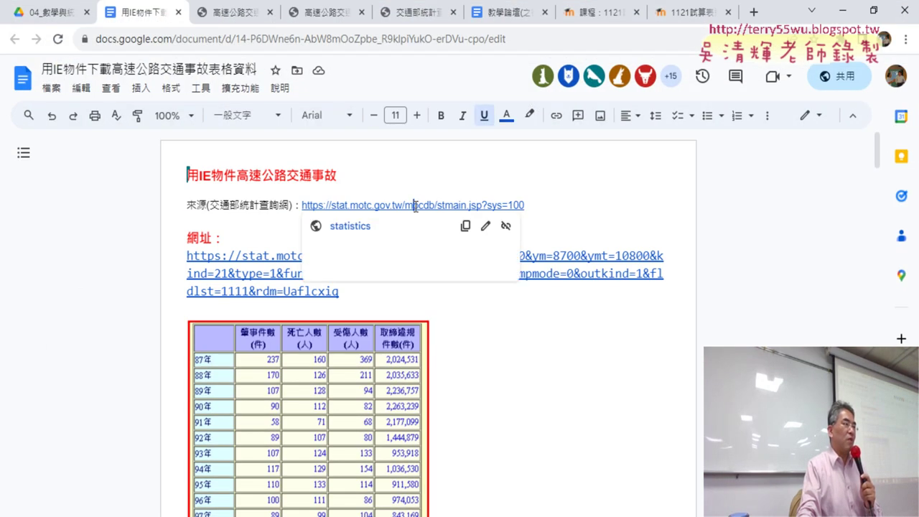
pyautogui.click(371, 238)
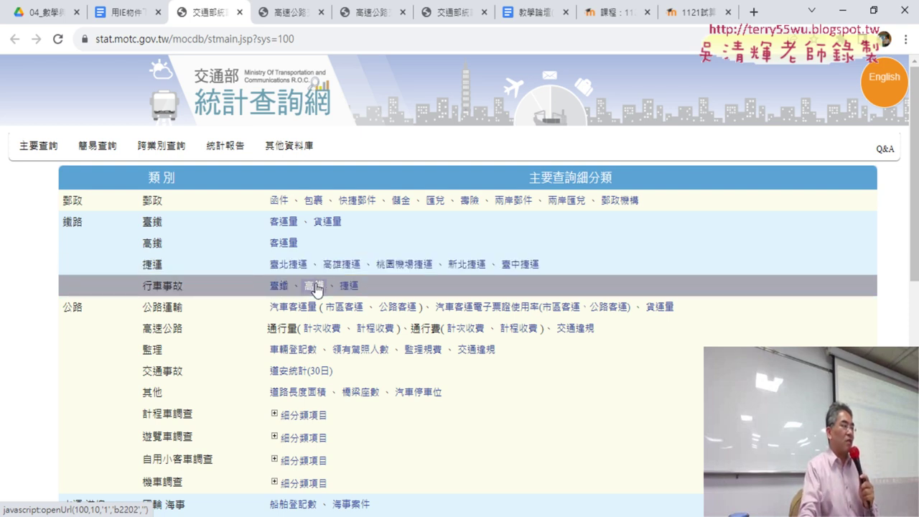
pyautogui.moveTo(372, 292); pyautogui.dragTo(264, 297)
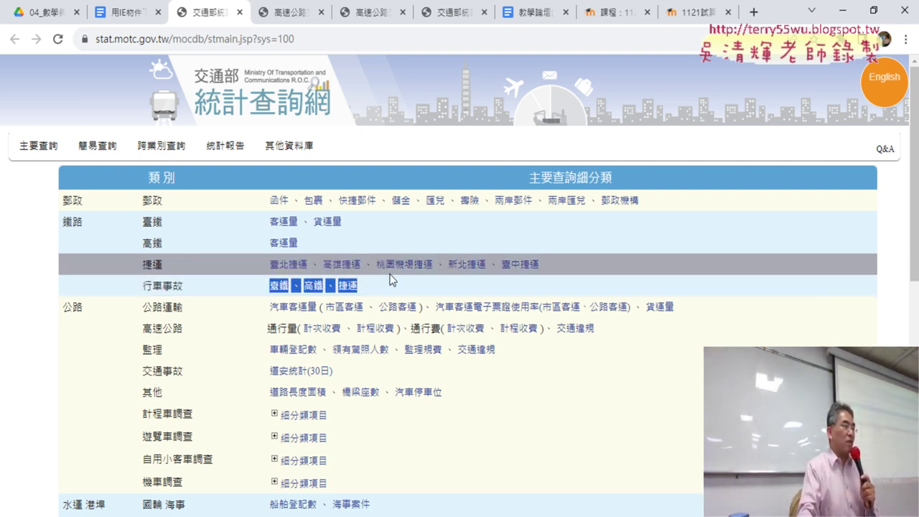
pyautogui.moveTo(266, 264); pyautogui.dragTo(542, 266)
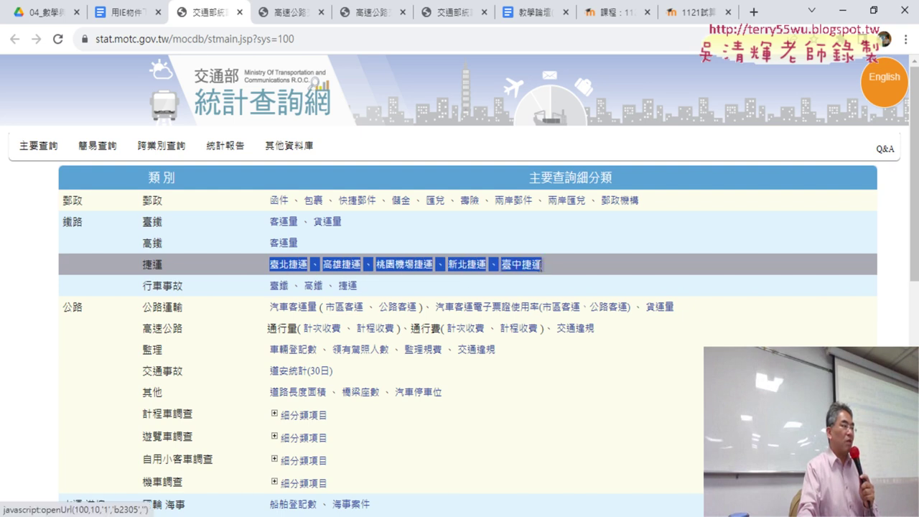
pyautogui.click(624, 285)
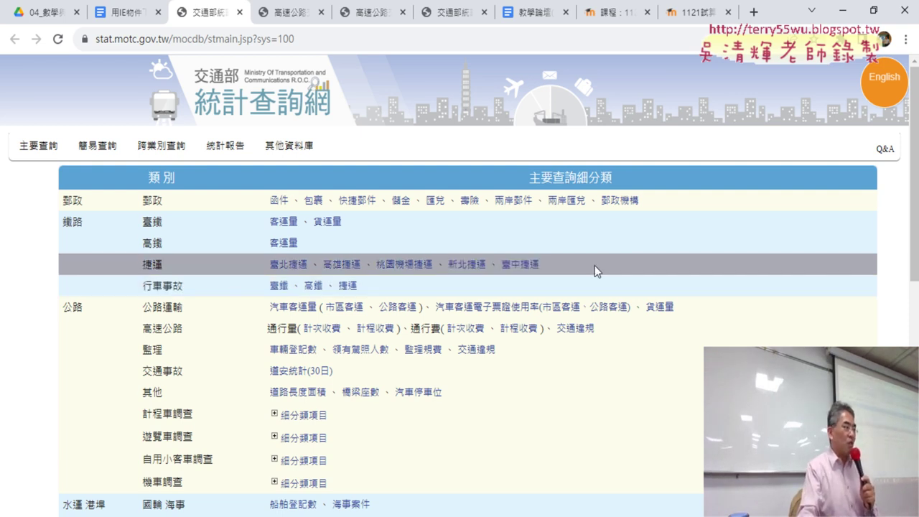
pyautogui.scroll(-1, 595, 269)
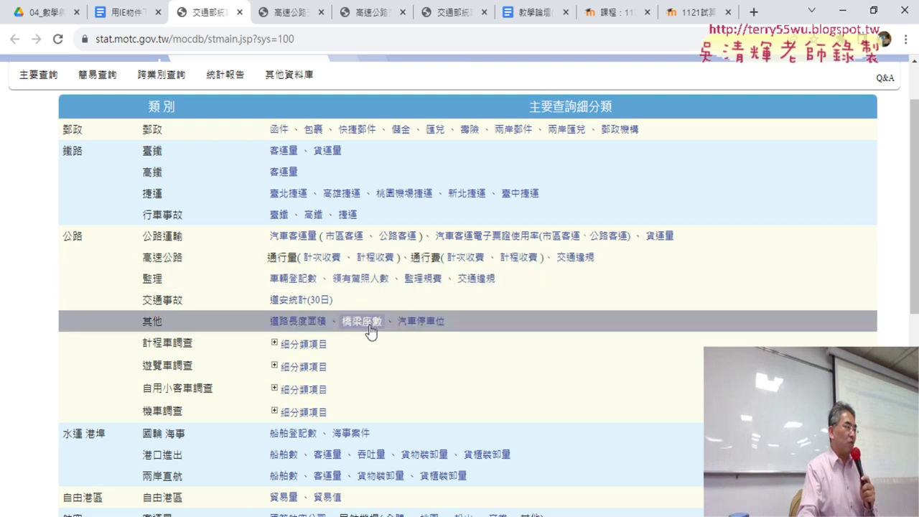
pyautogui.scroll(-2, 371, 330)
pyautogui.scroll(-2, 626, 369)
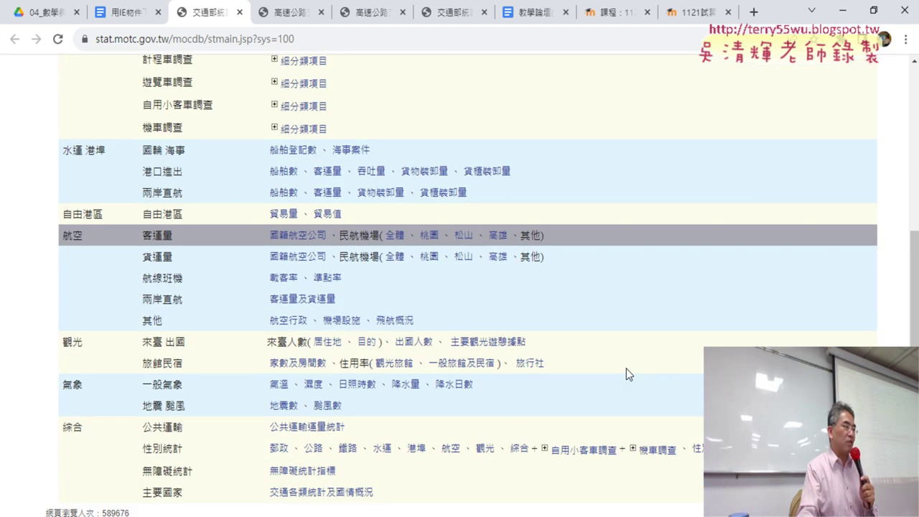
pyautogui.scroll(-1, 626, 369)
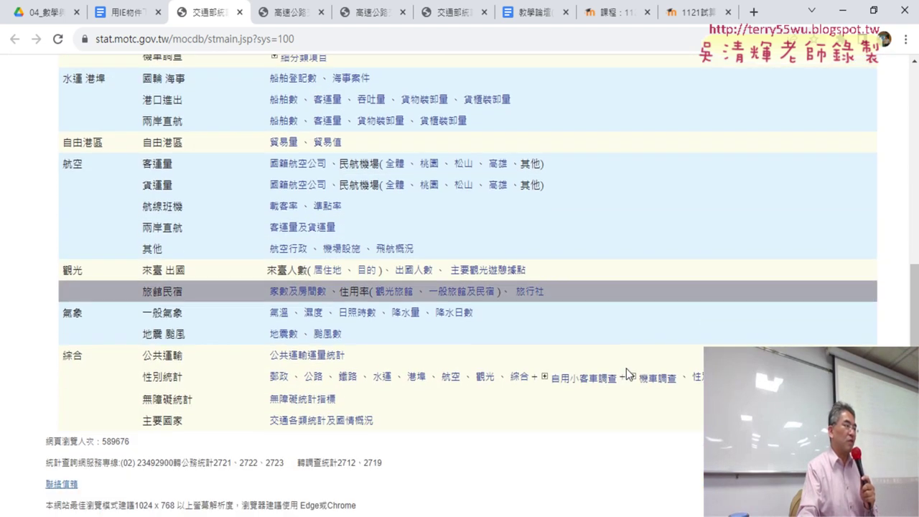
pyautogui.keyDown('shift'); pyautogui.click(109, 315); pyautogui.keyUp('shift')
pyautogui.click(211, 322)
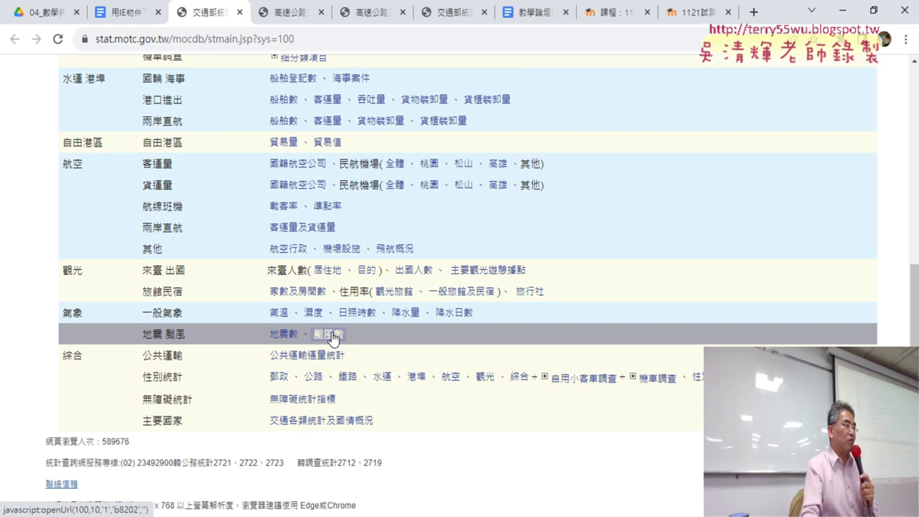
pyautogui.click(485, 516)
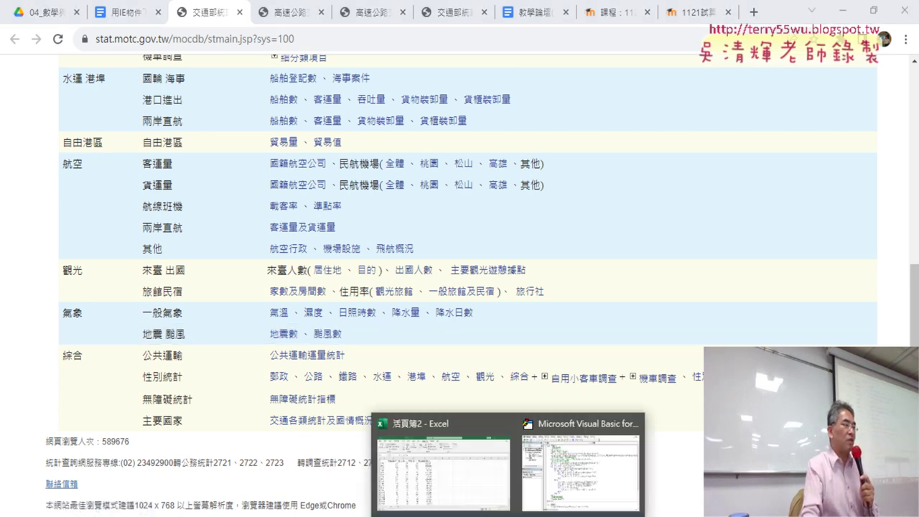
# Bring the 活頁簿2 workbook in front of the browser
pyautogui.click(456, 475)
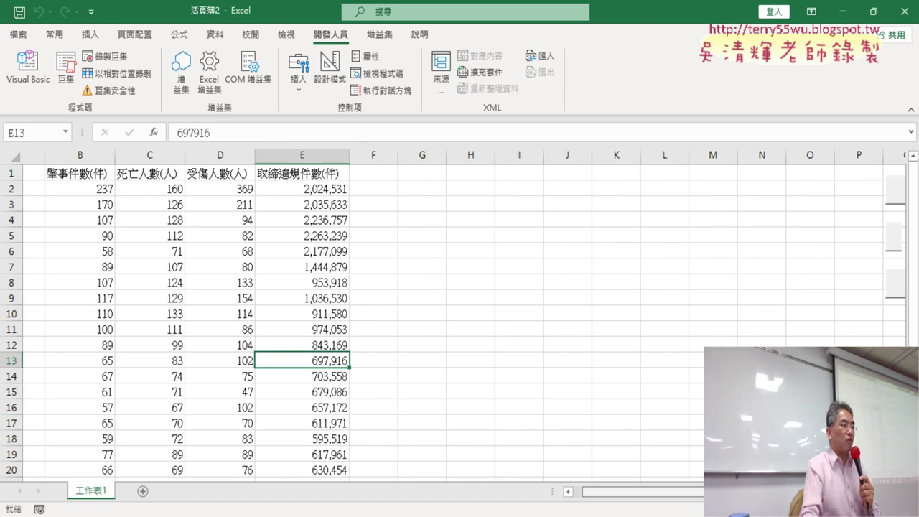
pyautogui.hscroll(3, 837, 291)
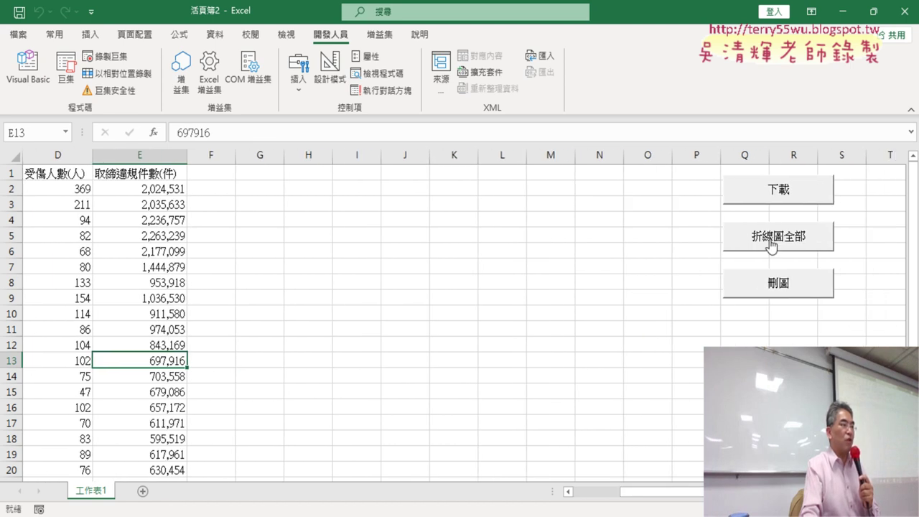
pyautogui.hscroll(-3, 676, 501)
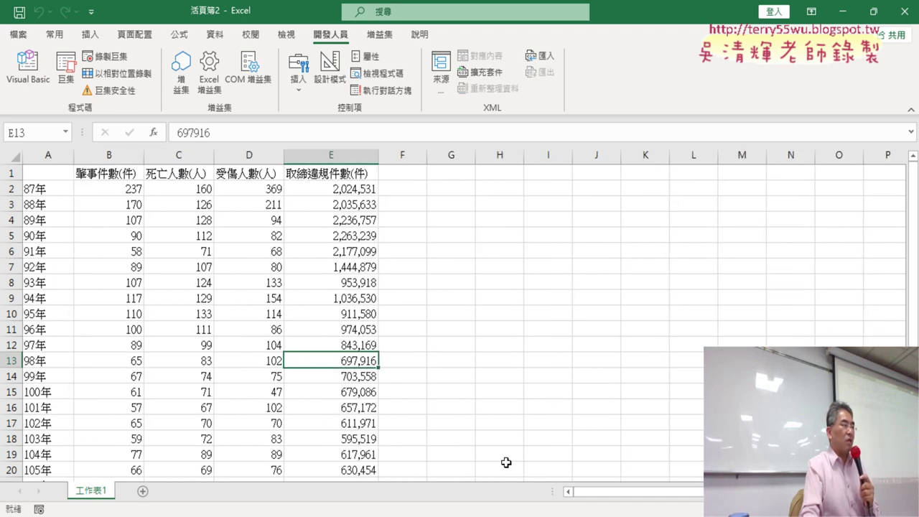
# Highlight the year labels in A2:A15 and the 肇事件數 values in column B to show the layout
pyautogui.click(49, 178)
pyautogui.click(113, 175)
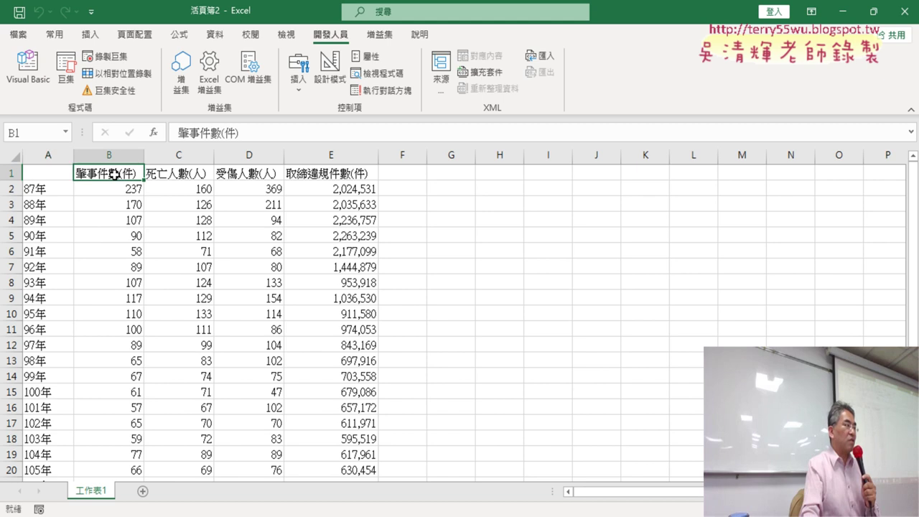
pyautogui.moveTo(46, 192); pyautogui.dragTo(43, 393)
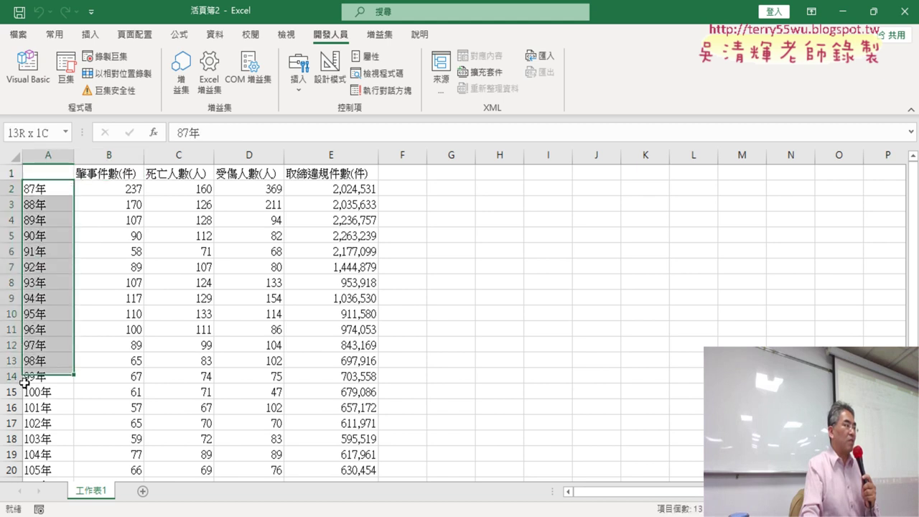
pyautogui.moveTo(120, 174); pyautogui.dragTo(115, 407)
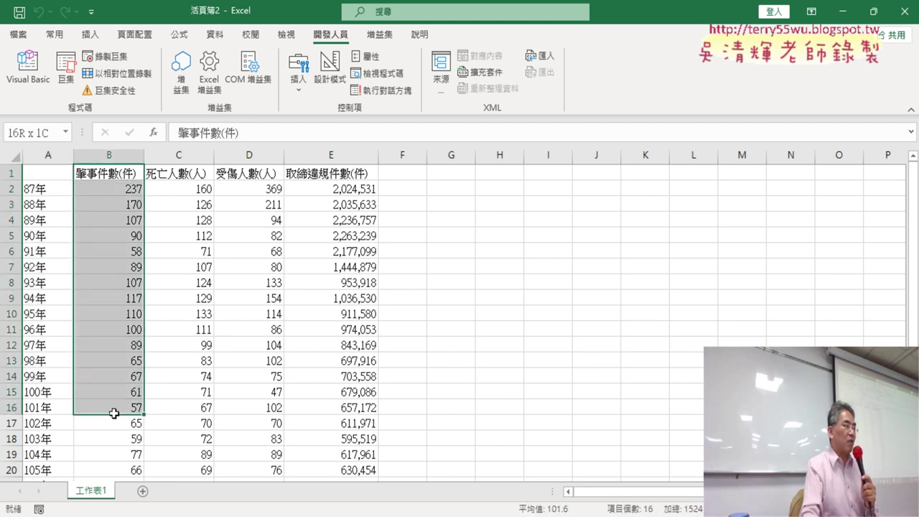
pyautogui.click(47, 173)
pyautogui.scroll(-4, 72, 208)
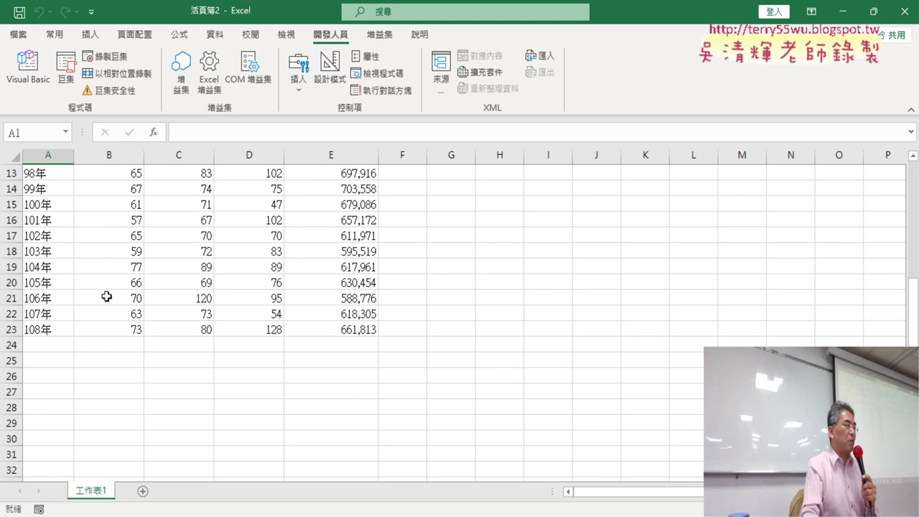
pyautogui.scroll(4, 127, 333)
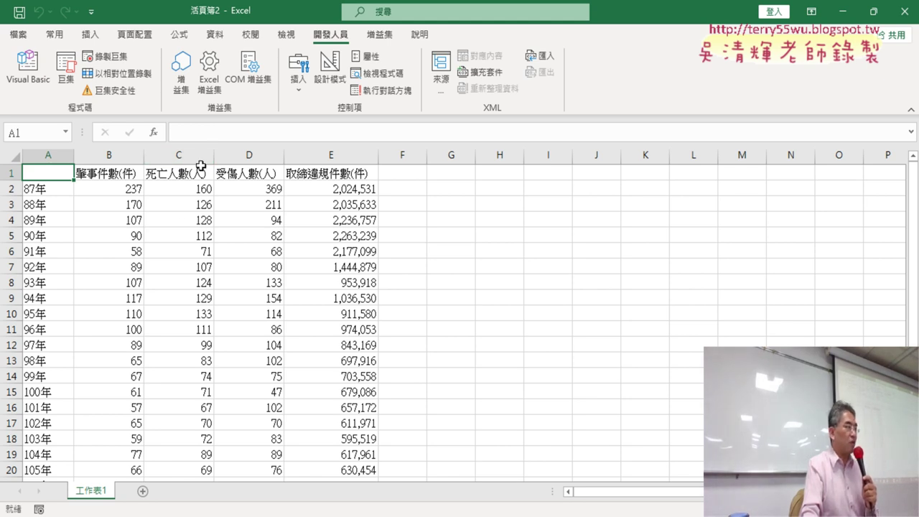
pyautogui.hscroll(3, 780, 250)
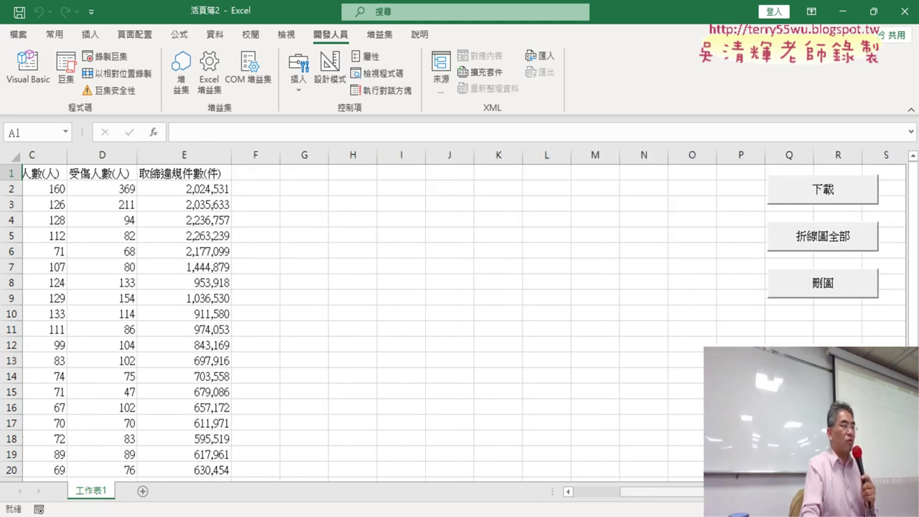
pyautogui.click(780, 248)
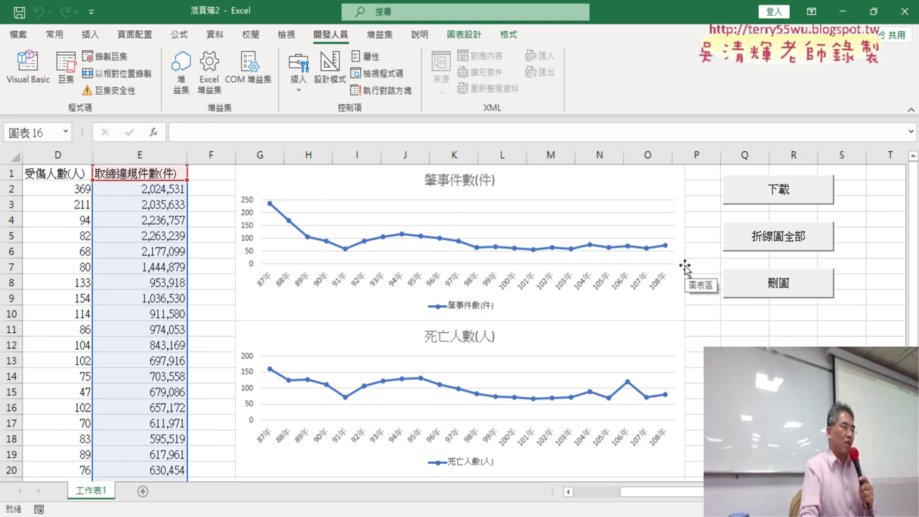
pyautogui.scroll(-1, 685, 269)
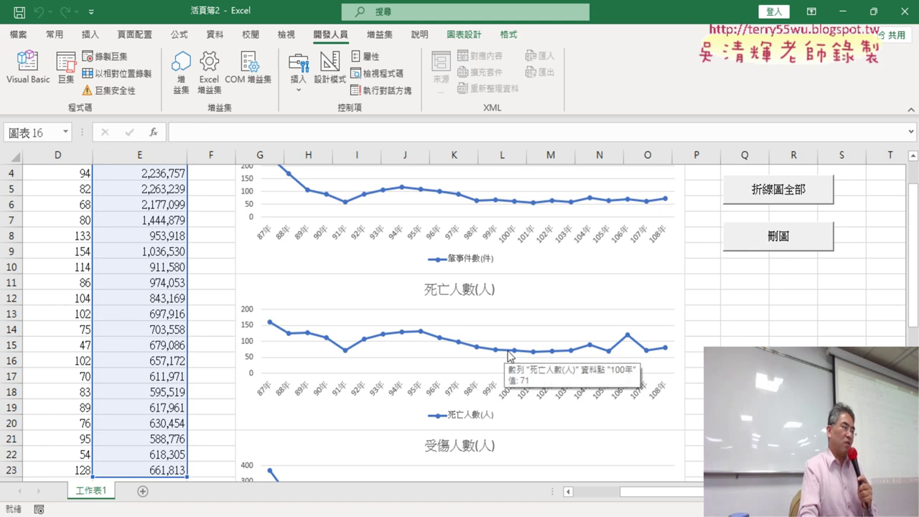
pyautogui.scroll(-3, 652, 341)
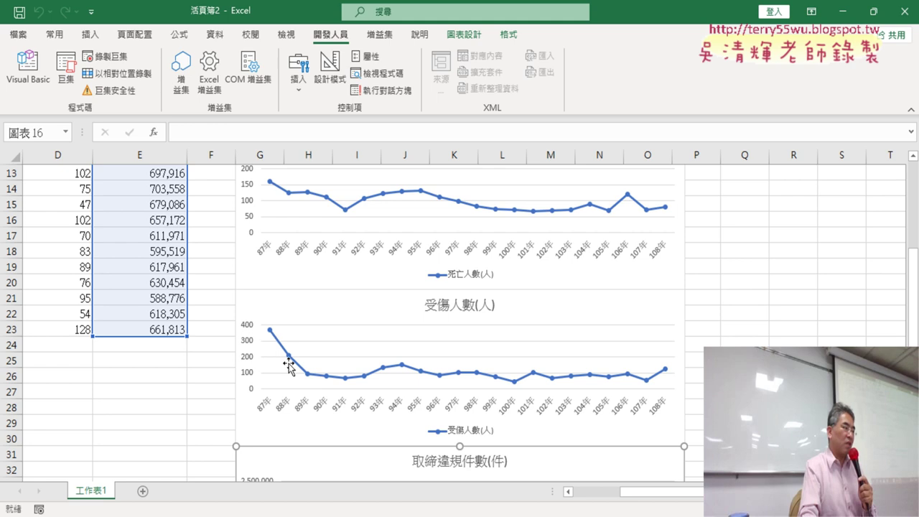
pyautogui.moveTo(307, 383)
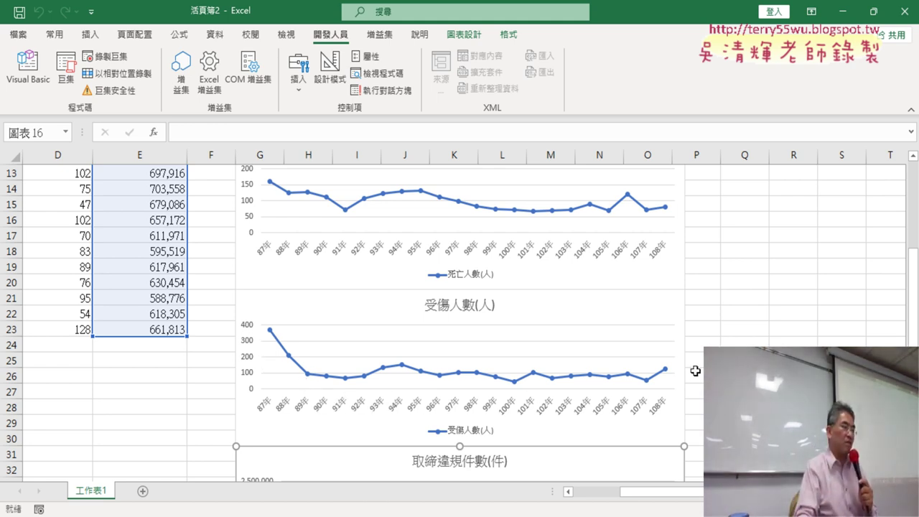
pyautogui.scroll(-2, 698, 369)
pyautogui.scroll(-1, 697, 363)
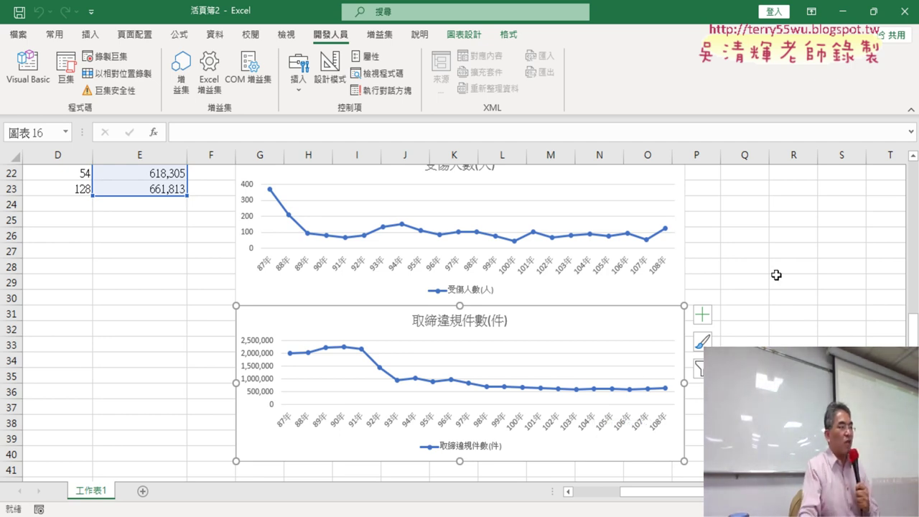
pyautogui.scroll(6, 777, 275)
pyautogui.scroll(1, 776, 275)
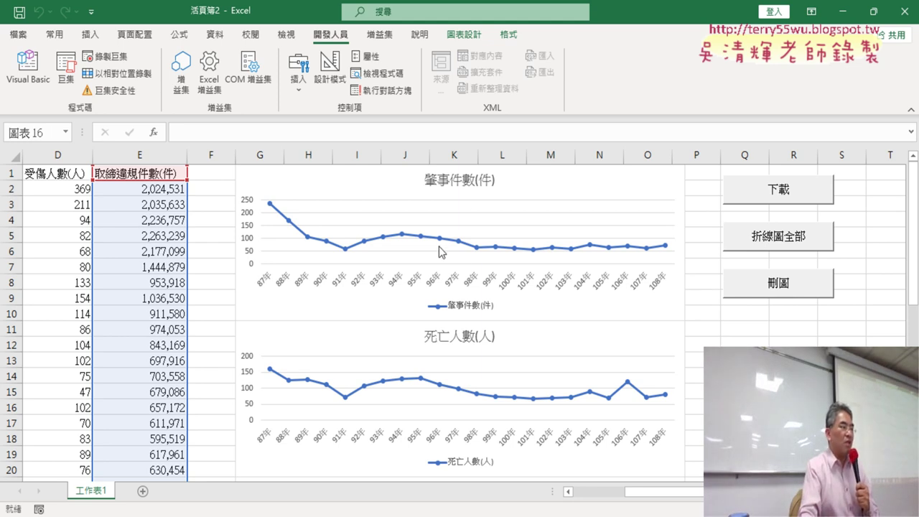
pyautogui.moveTo(438, 385)
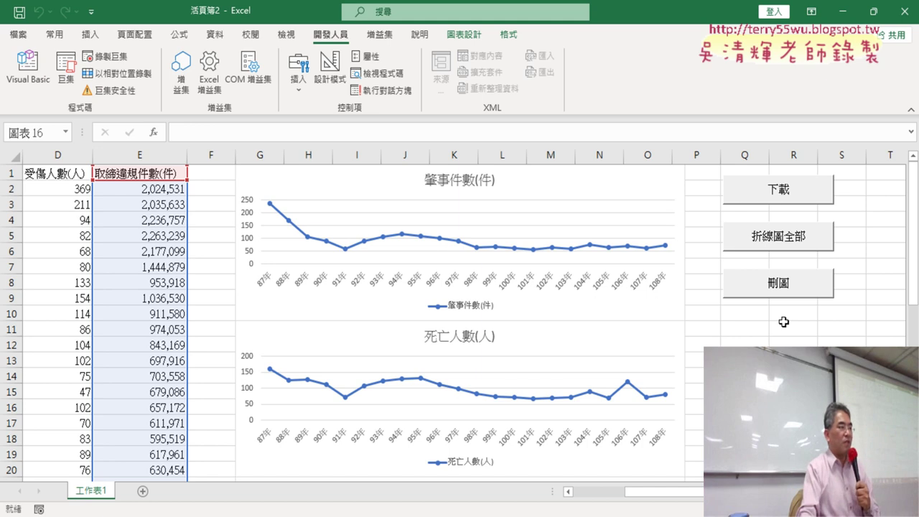
# Delete all the line charts from the sheet with the 刪圖 button
pyautogui.click(786, 289)
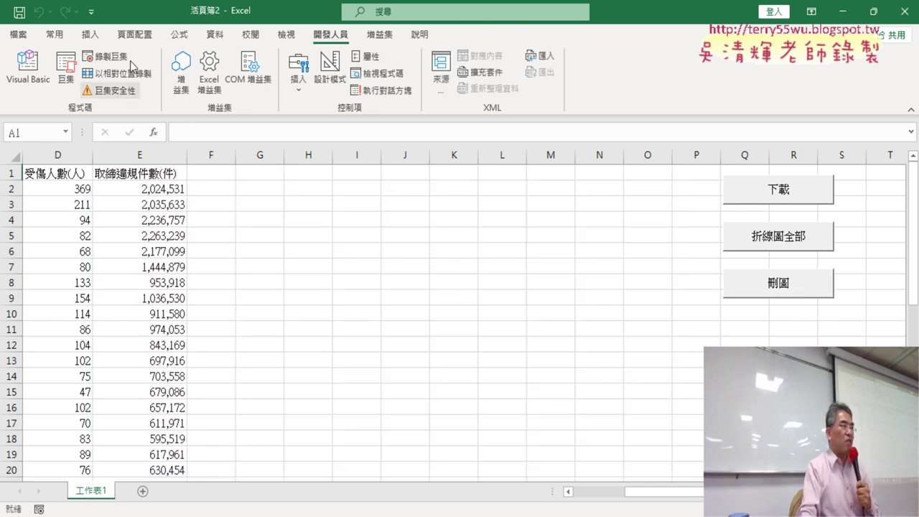
pyautogui.moveTo(664, 494); pyautogui.dragTo(610, 504)
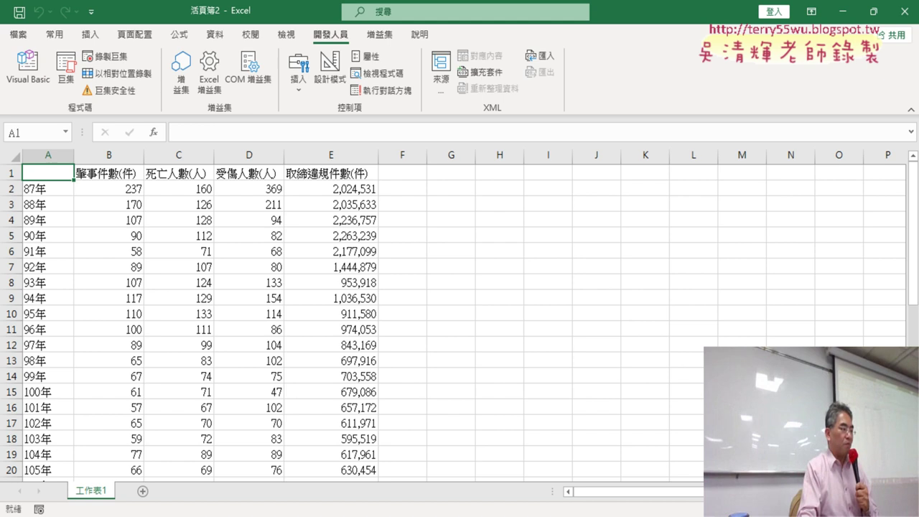
pyautogui.scroll(6, 488, 451)
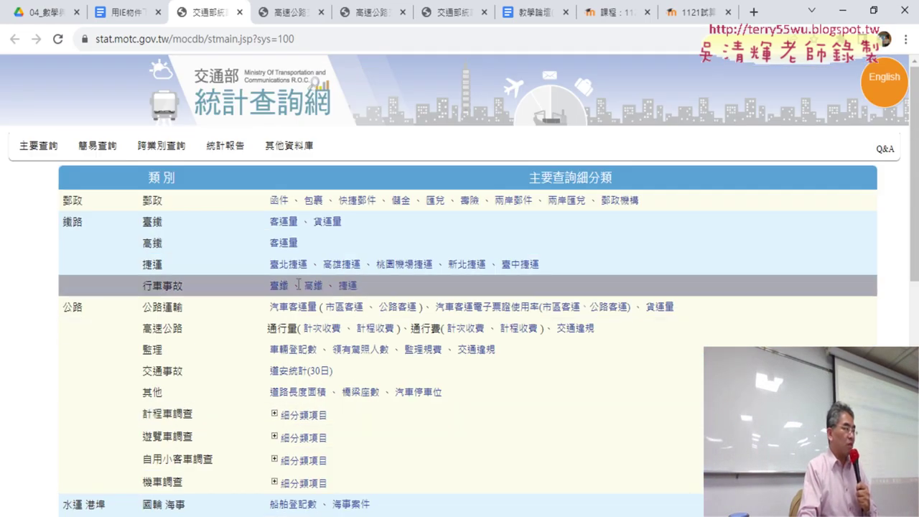
# Query the 臺鐵 行車事故 table and review its results and web address
pyautogui.click(347, 285)
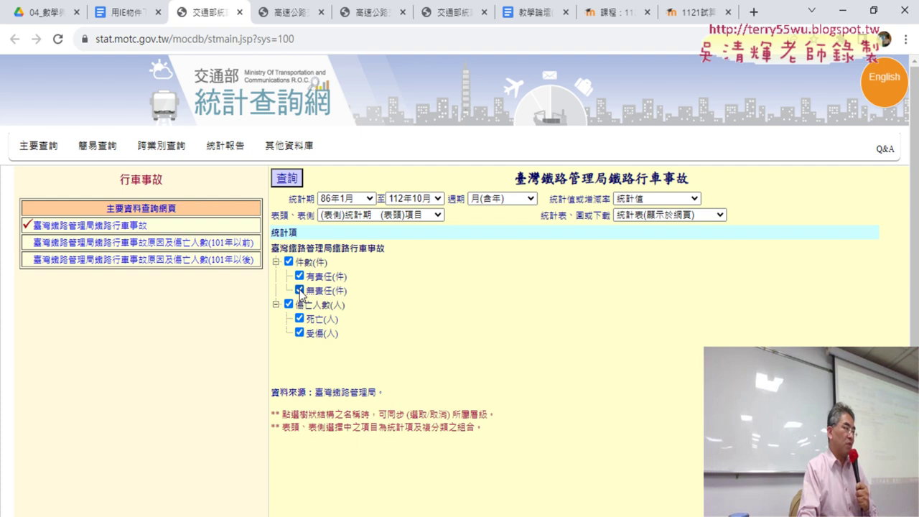
pyautogui.click(285, 179)
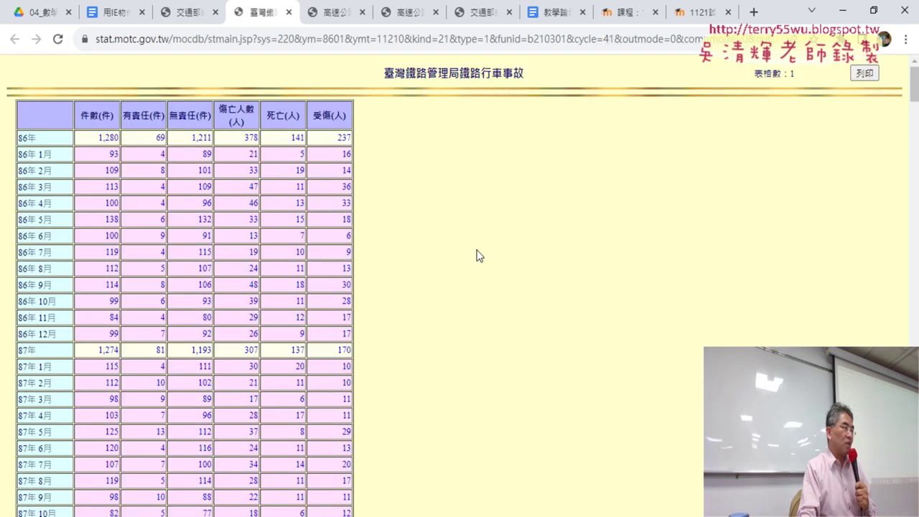
pyautogui.scroll(-2, 126, 355)
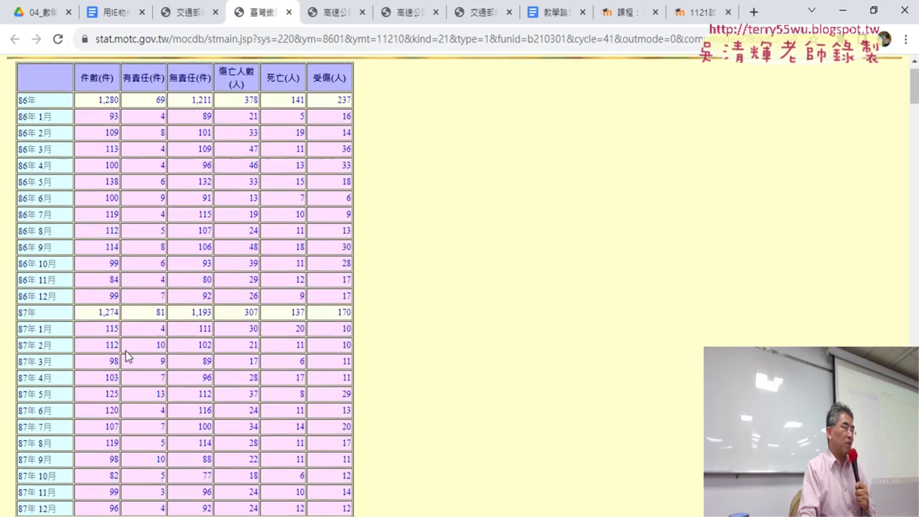
pyautogui.scroll(-3, 127, 355)
pyautogui.scroll(5, 127, 355)
pyautogui.click(181, 22)
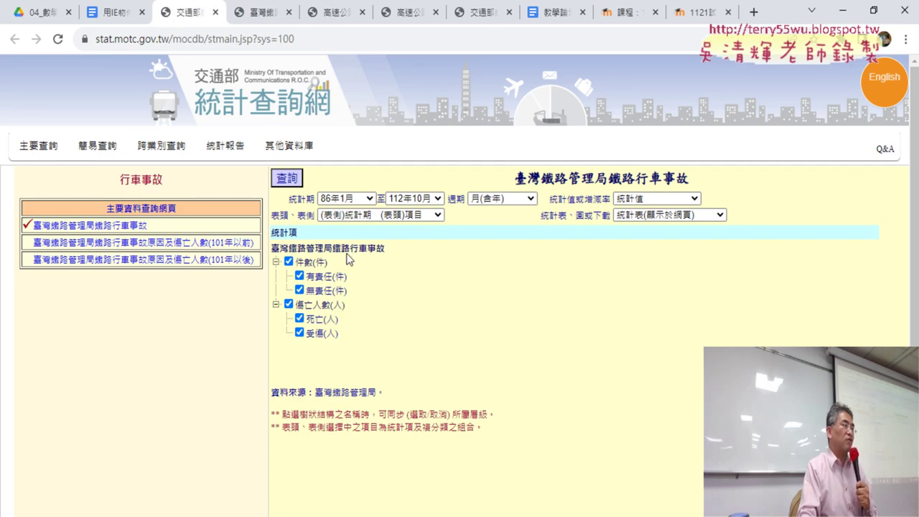
pyautogui.click(273, 17)
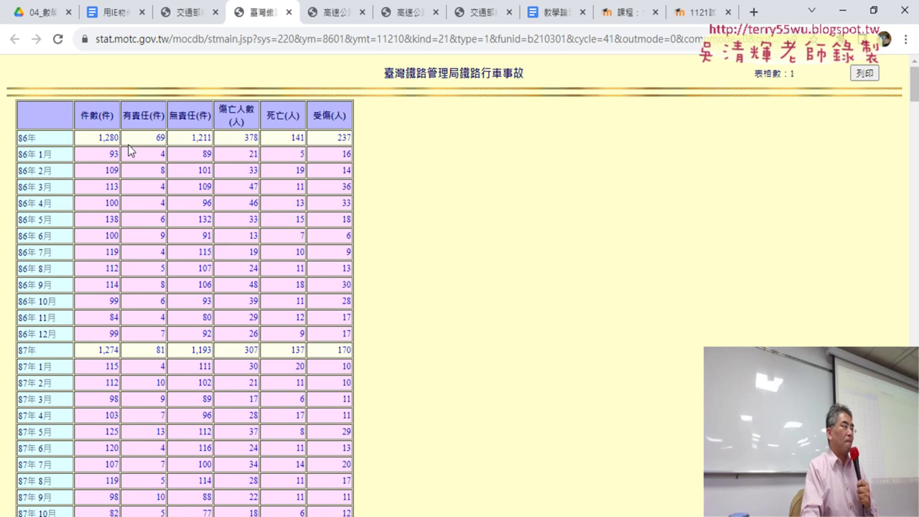
pyautogui.click(294, 40)
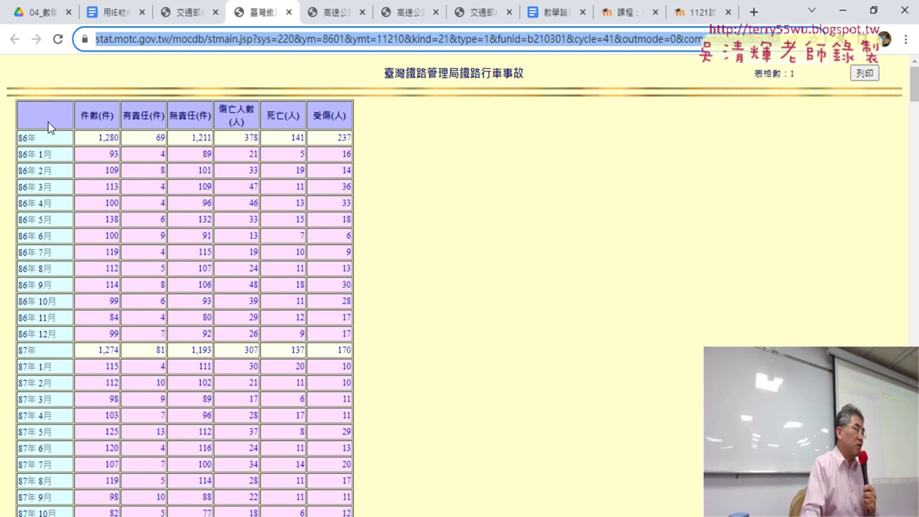
pyautogui.click(186, 10)
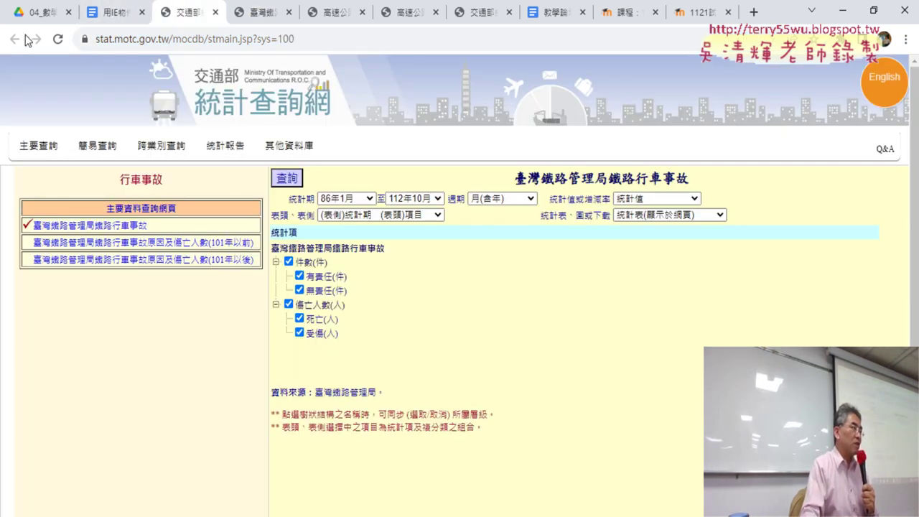
# Query the 高鐵 accident table including 死亡 and 受傷, review it, then close the results
pyautogui.click(31, 147)
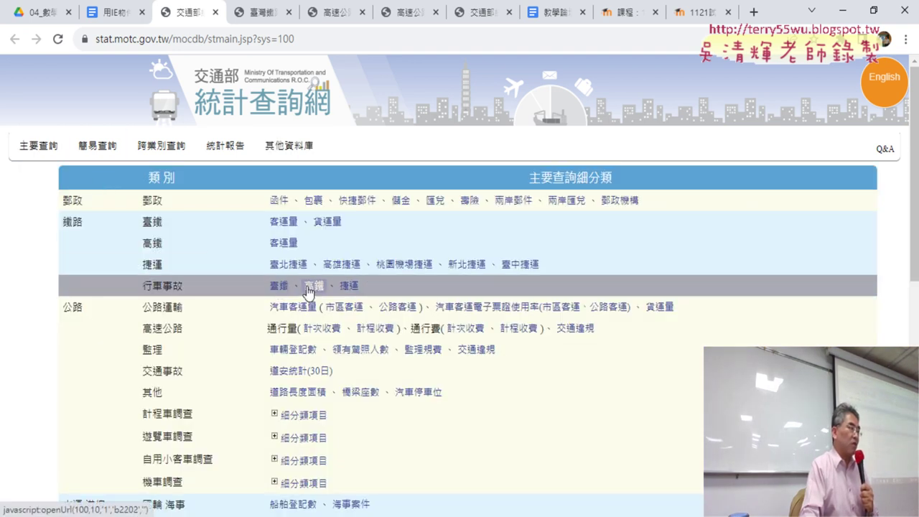
pyautogui.click(313, 286)
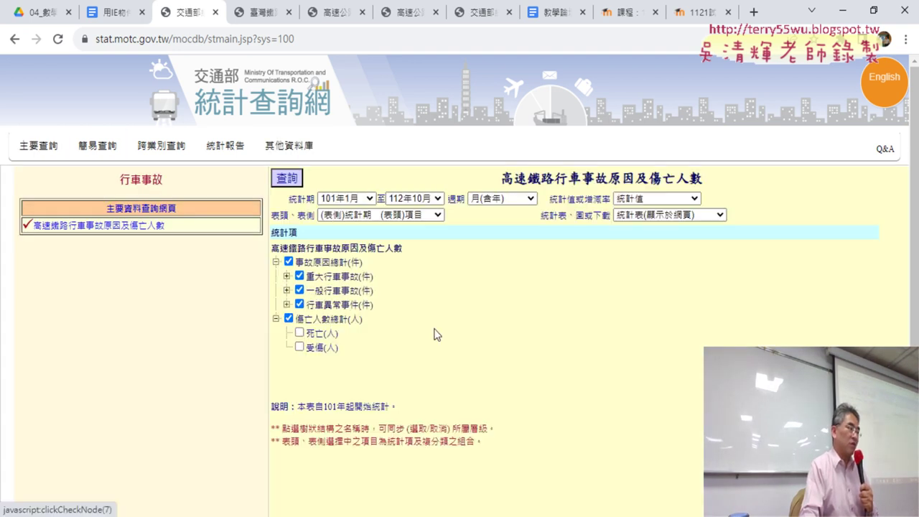
pyautogui.click(299, 347)
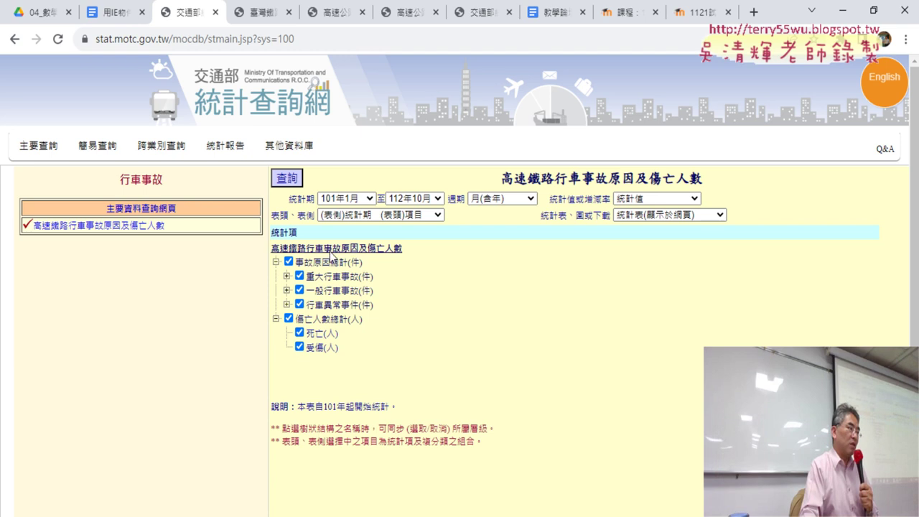
pyautogui.click(286, 178)
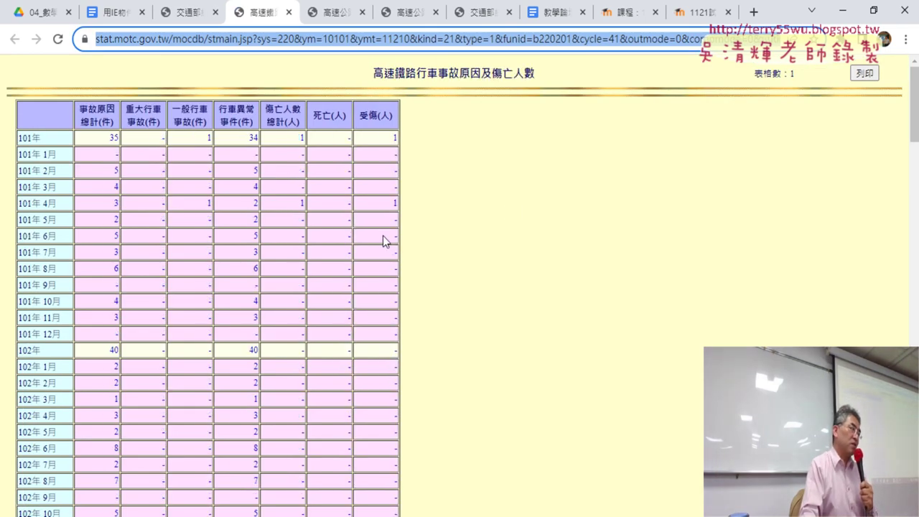
pyautogui.scroll(-3, 383, 237)
pyautogui.scroll(-4, 384, 237)
pyautogui.scroll(-3, 384, 237)
pyautogui.scroll(-3, 383, 241)
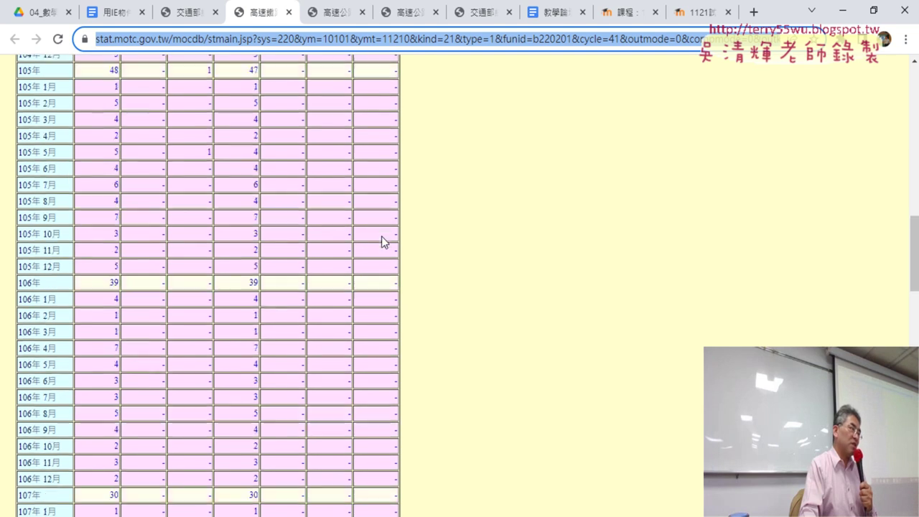
pyautogui.scroll(10, 382, 236)
pyautogui.scroll(4, 382, 236)
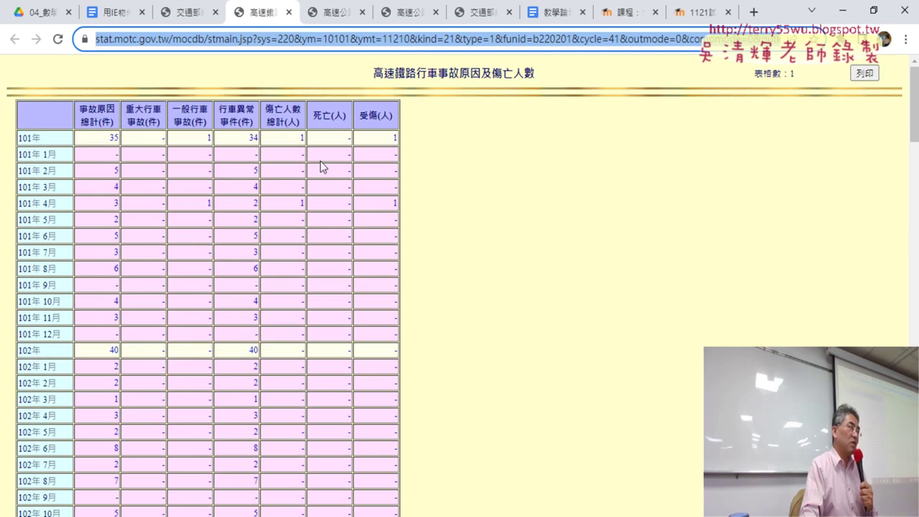
pyautogui.click(288, 14)
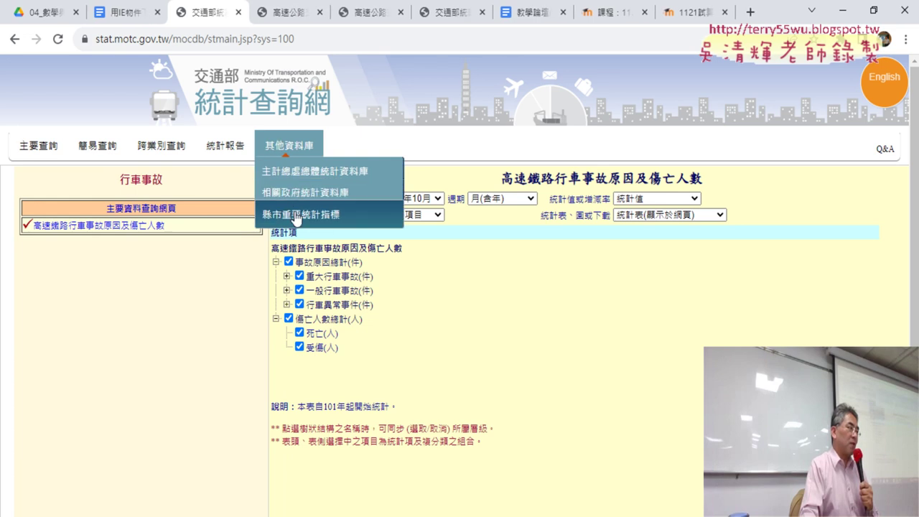
# Rerun the 臺鐵 行車事故 query and scroll down through the monthly results
pyautogui.click(52, 149)
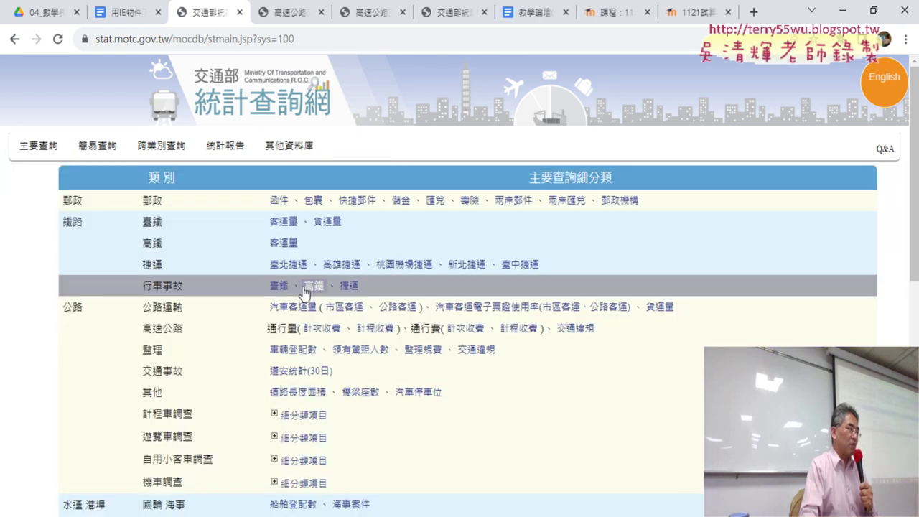
pyautogui.click(282, 285)
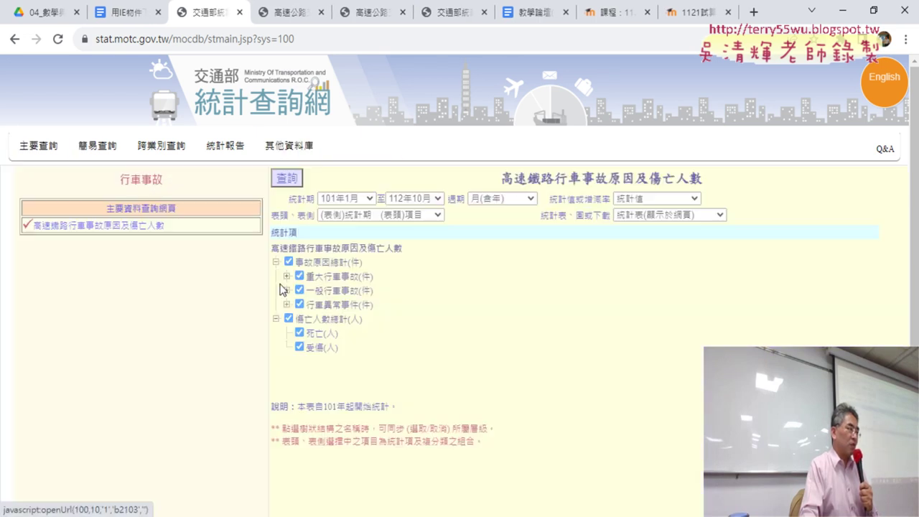
pyautogui.click(277, 183)
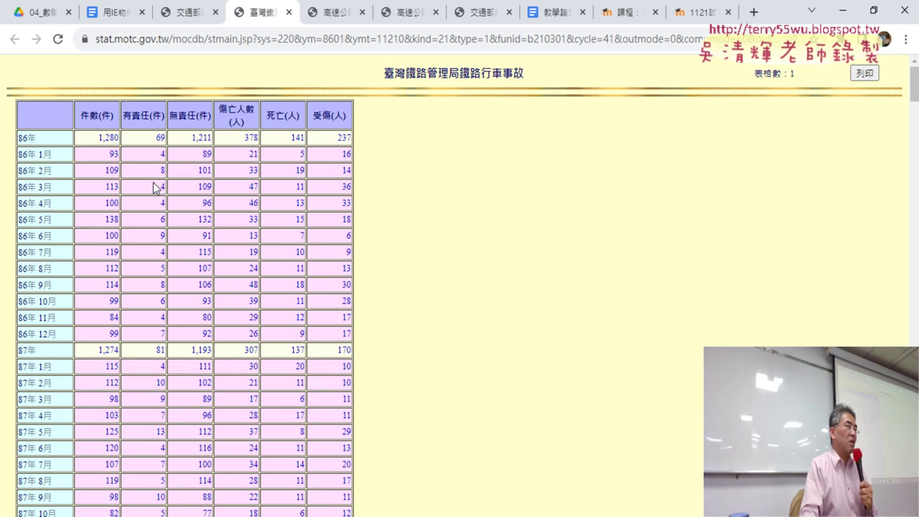
pyautogui.scroll(-4, 288, 252)
pyautogui.scroll(-6, 288, 252)
pyautogui.scroll(-5, 286, 251)
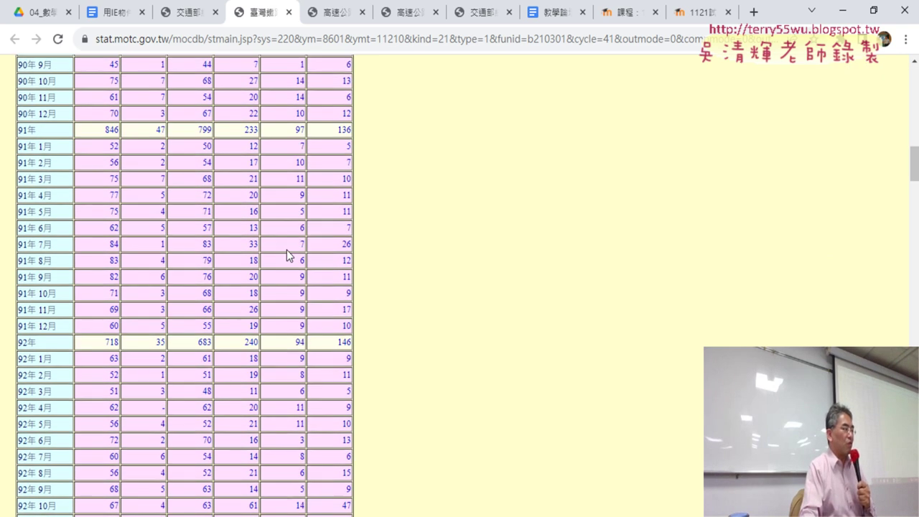
pyautogui.scroll(-9, 286, 251)
pyautogui.scroll(-10, 285, 250)
pyautogui.scroll(-10, 284, 249)
pyautogui.scroll(-7, 283, 249)
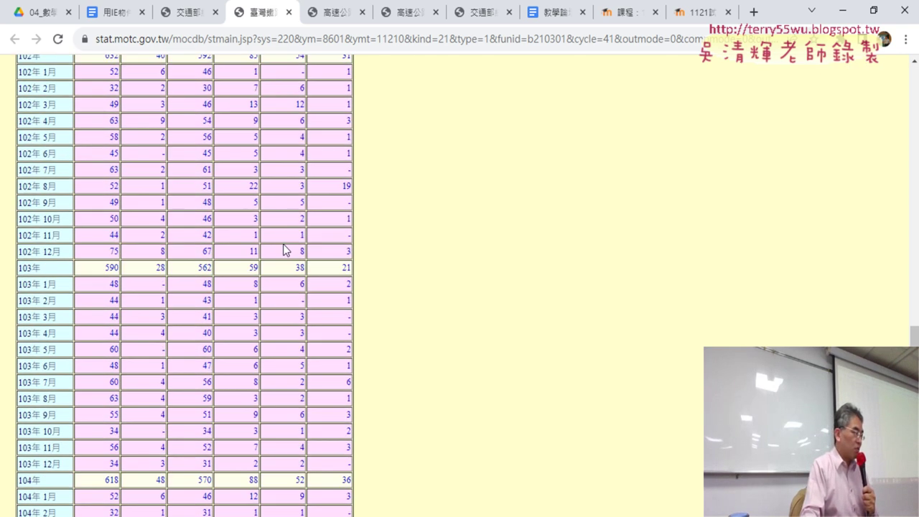
pyautogui.scroll(-7, 282, 249)
pyautogui.scroll(-6, 280, 249)
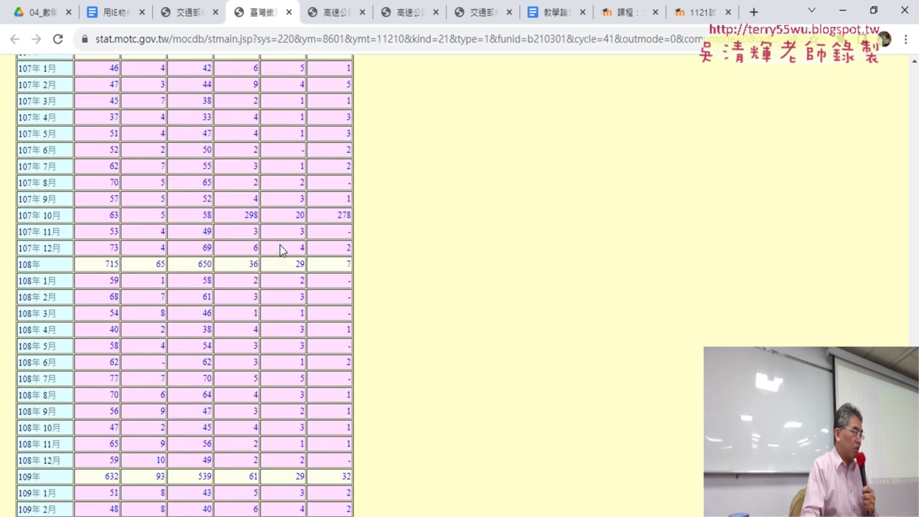
# Highlight the 108年 yearly totals row, then close the monthly results tab
pyautogui.moveTo(22, 264); pyautogui.dragTo(276, 276)
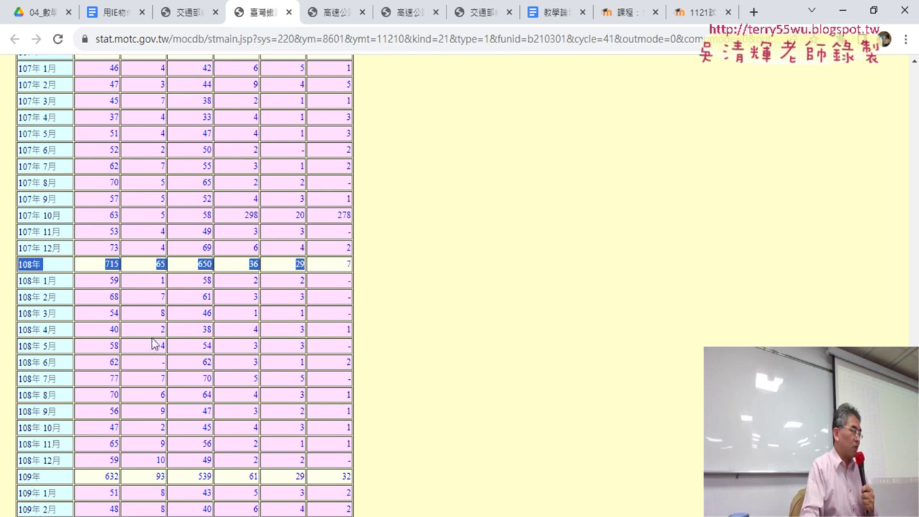
pyautogui.scroll(-4, 78, 402)
pyautogui.scroll(4, 132, 381)
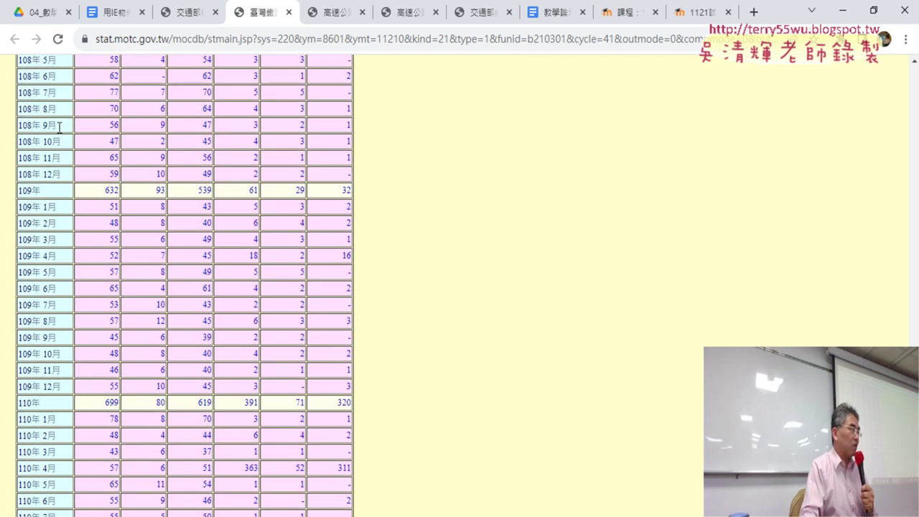
pyautogui.click(289, 13)
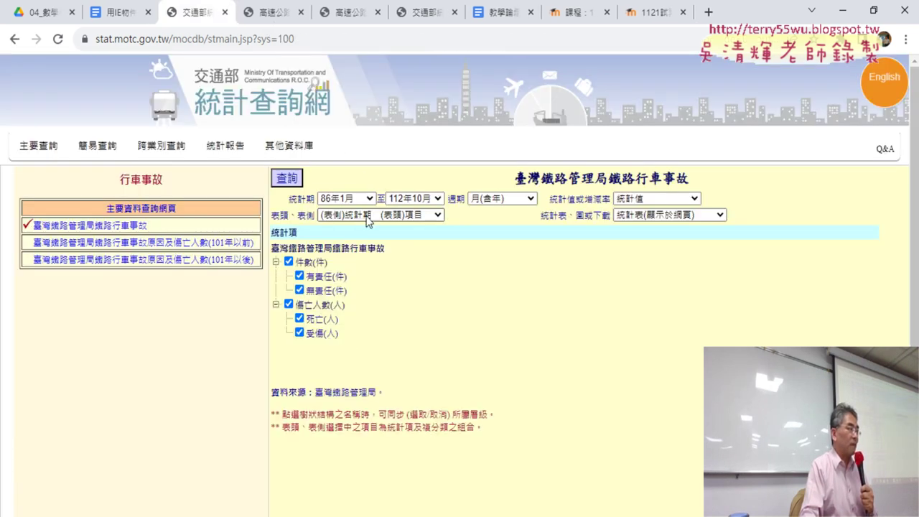
# Run the 臺鐵 query yearly (週期 年) from 86年 to 111年 with 統計值
pyautogui.click(526, 199)
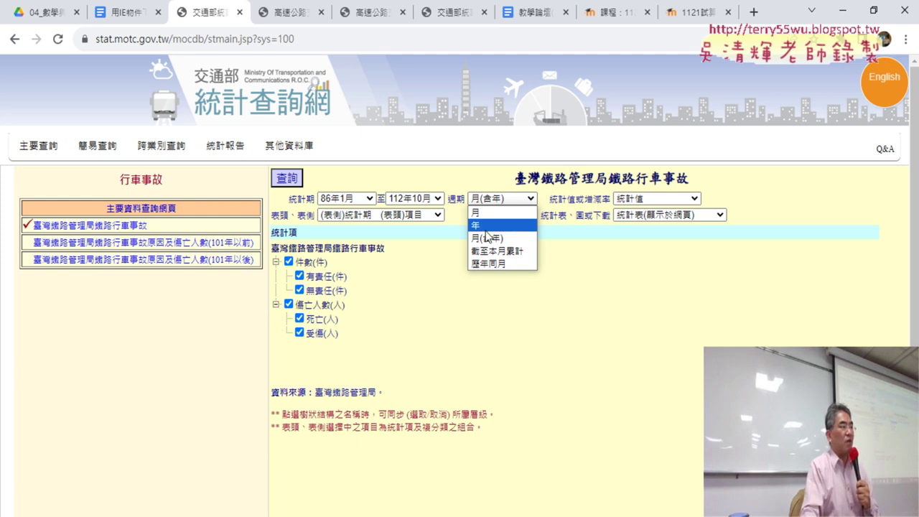
pyautogui.click(487, 228)
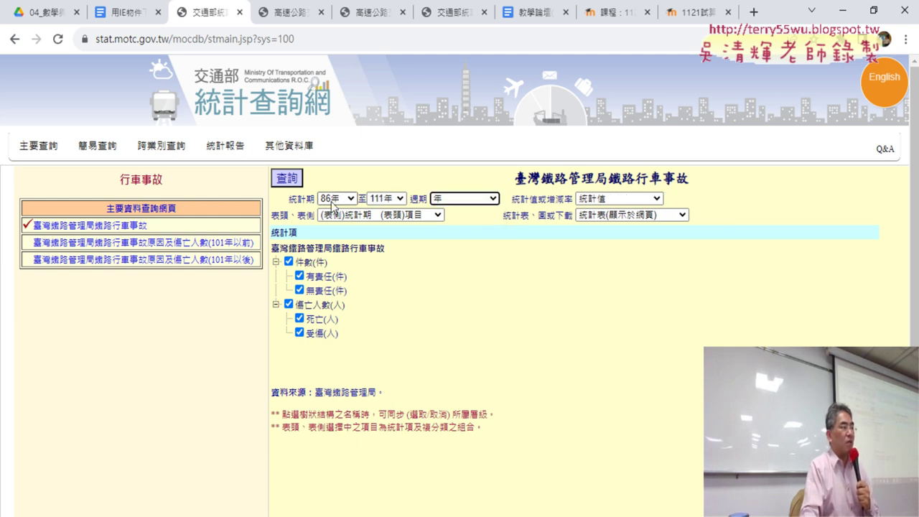
pyautogui.click(394, 205)
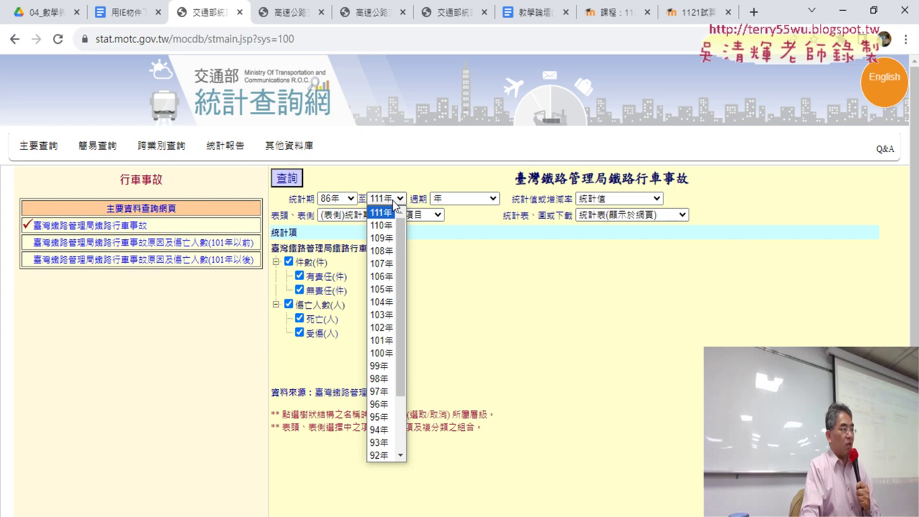
pyautogui.click(400, 214)
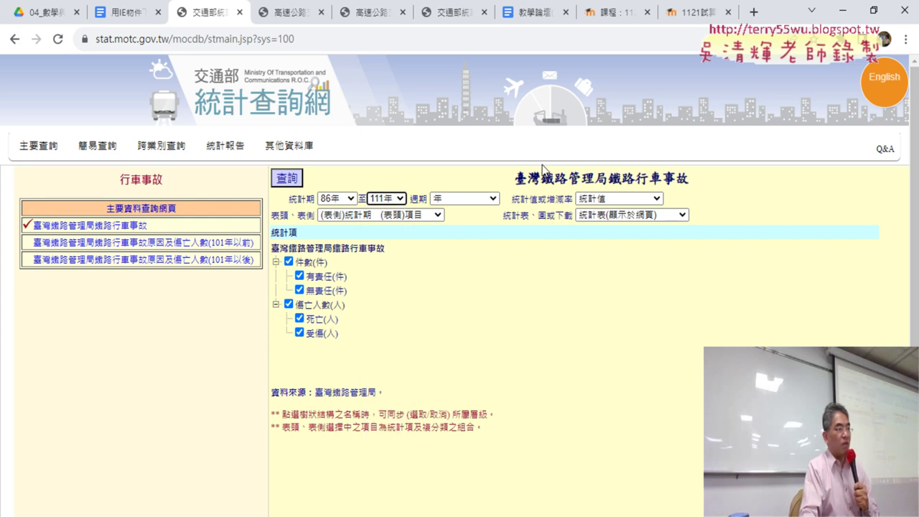
pyautogui.click(631, 199)
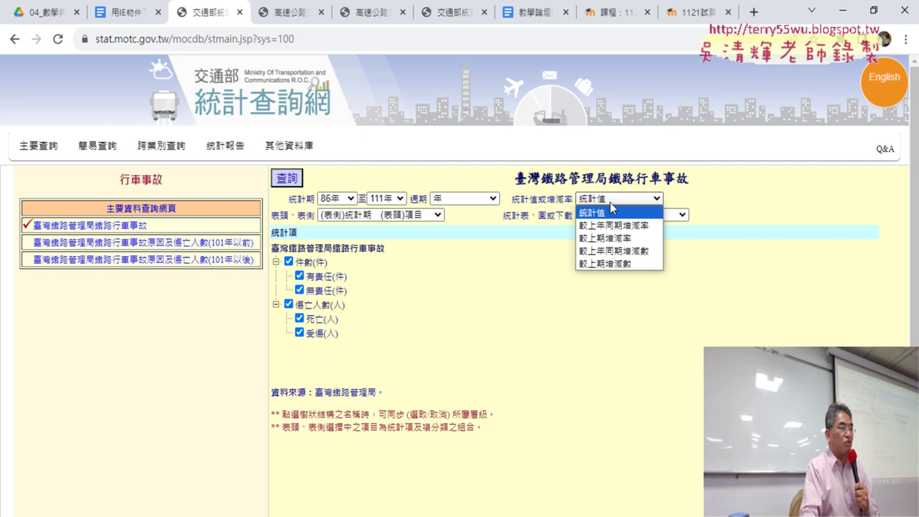
pyautogui.click(371, 163)
pyautogui.click(288, 179)
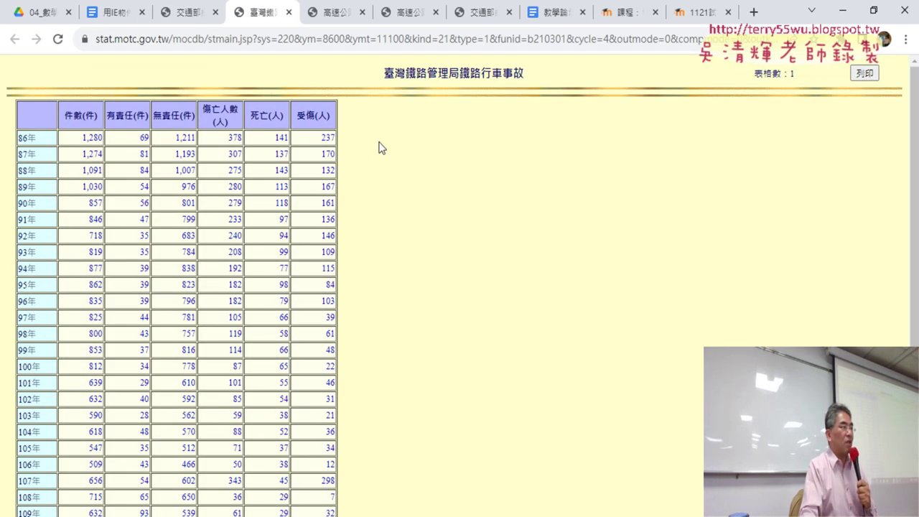
# Close the yearly results, recheck the period choices without changing them, and rerun the query
pyautogui.scroll(-5, 299, 165)
pyautogui.scroll(5, 300, 167)
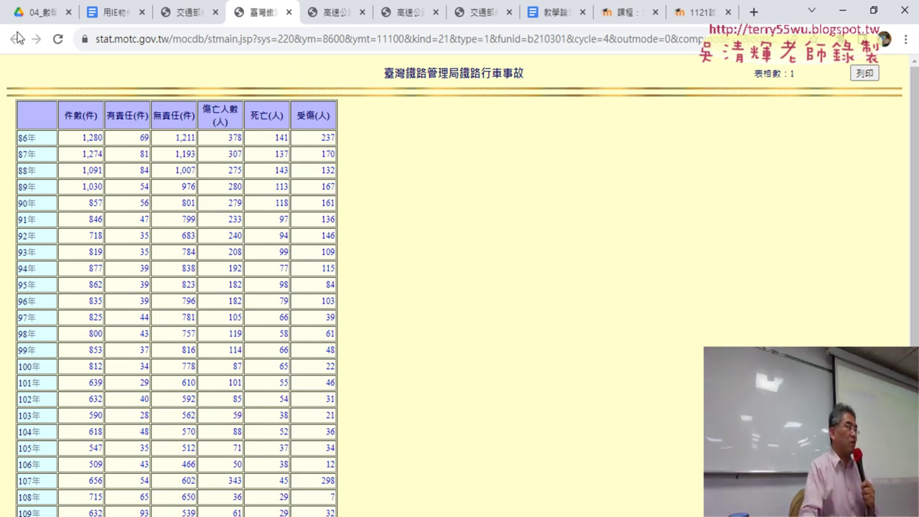
pyautogui.click(289, 12)
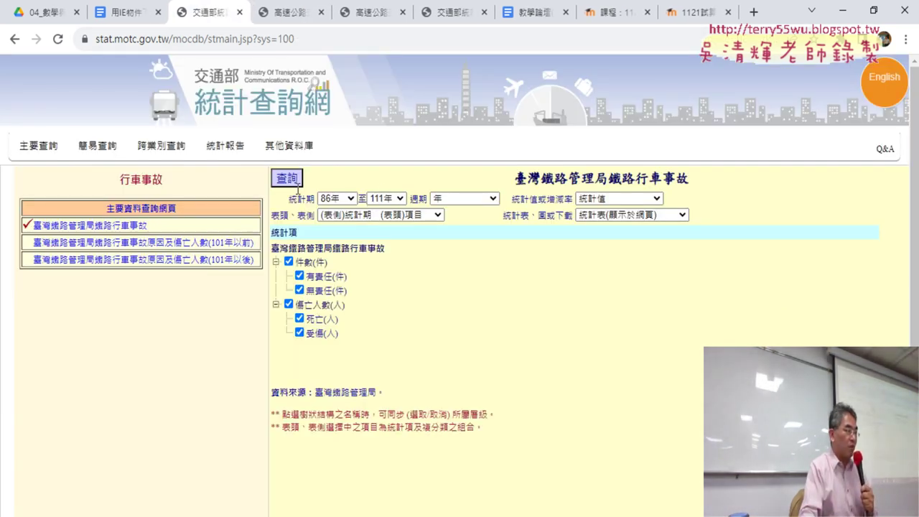
pyautogui.click(494, 200)
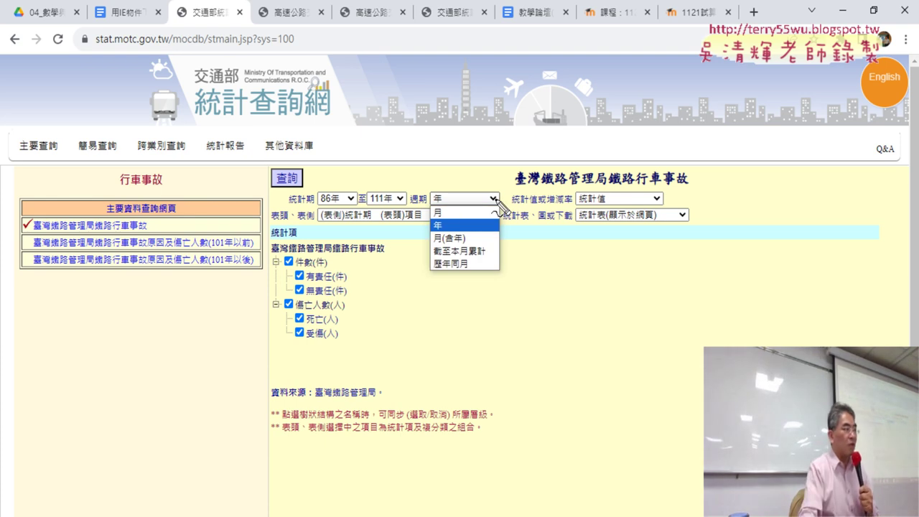
pyautogui.moveTo(471, 246)
pyautogui.mouseDown()
pyautogui.moveTo(430, 253)
pyautogui.moveTo(474, 244)
pyautogui.moveTo(457, 230)
pyautogui.mouseUp()
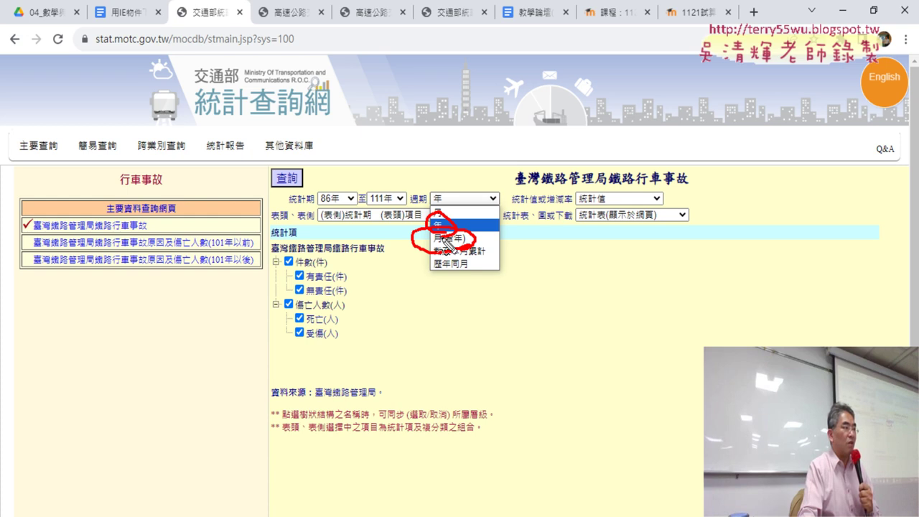
pyautogui.moveTo(608, 210); pyautogui.dragTo(619, 208)
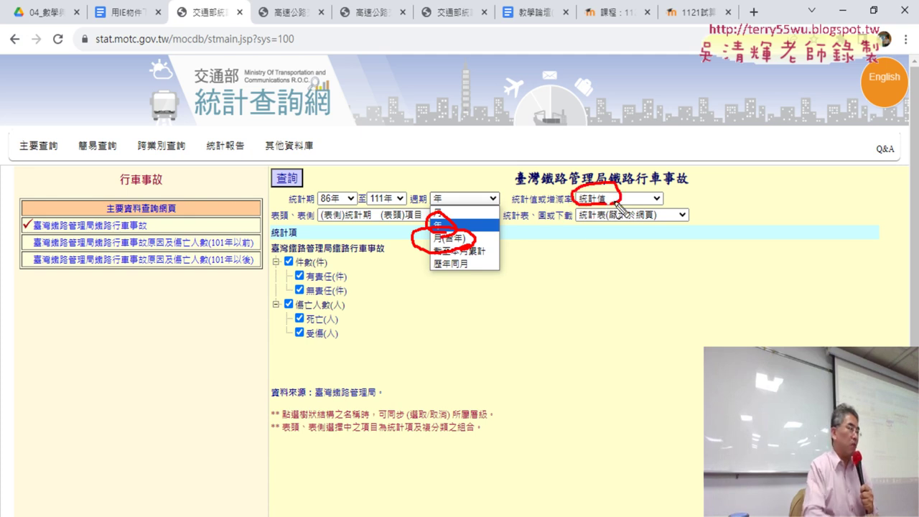
pyautogui.press('Escape')
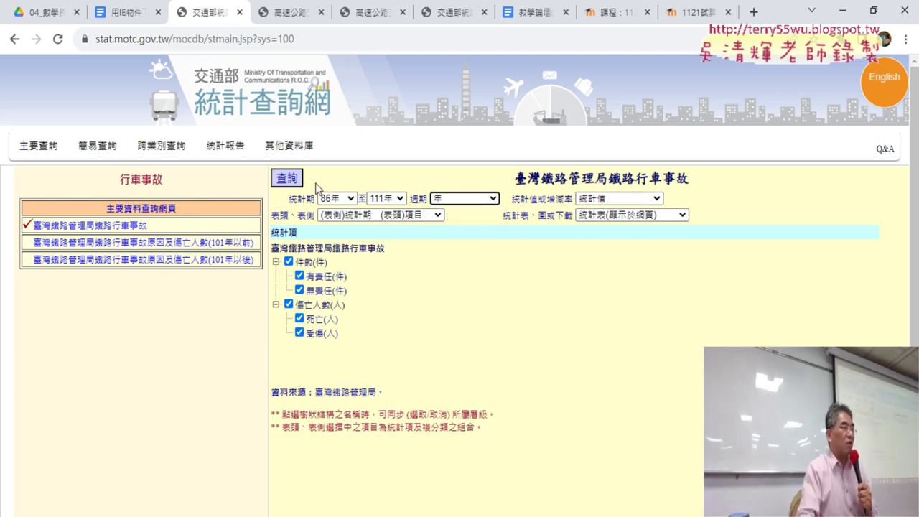
pyautogui.click(296, 180)
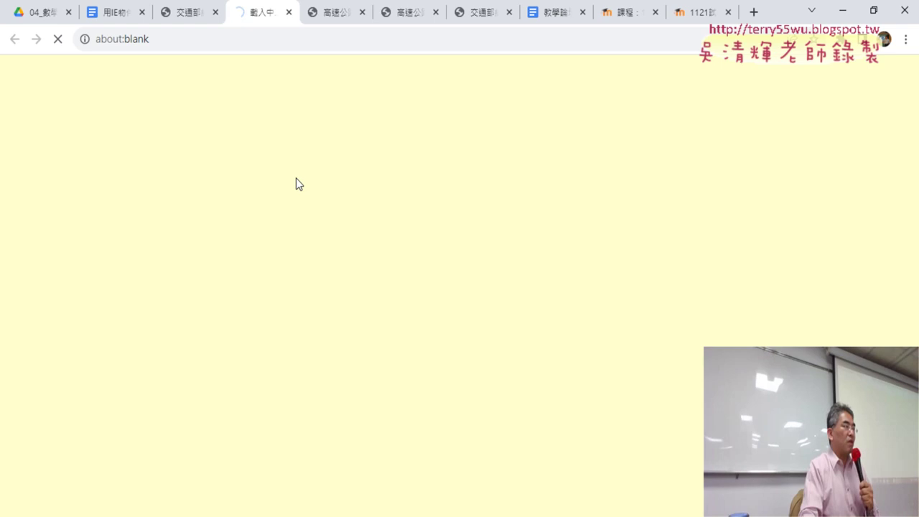
# Copy the yearly results page's address from Chrome
pyautogui.click(283, 38)
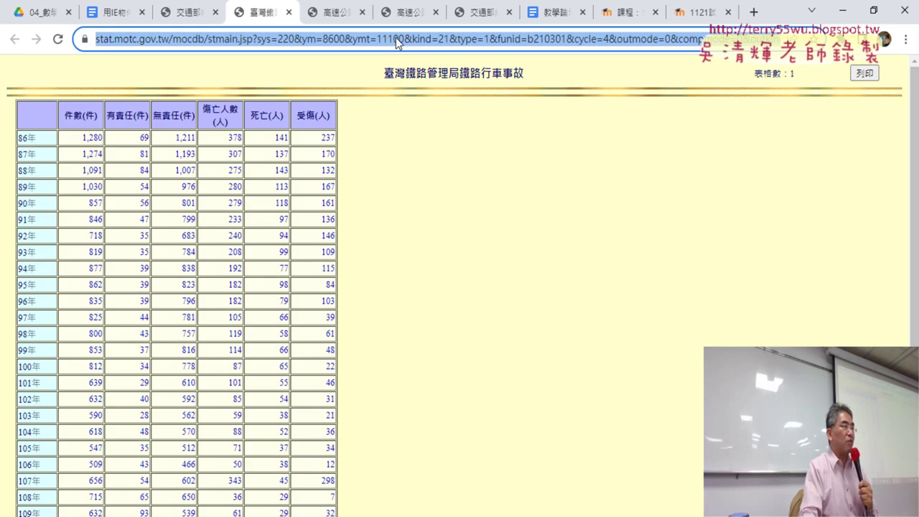
pyautogui.rightClick(382, 40)
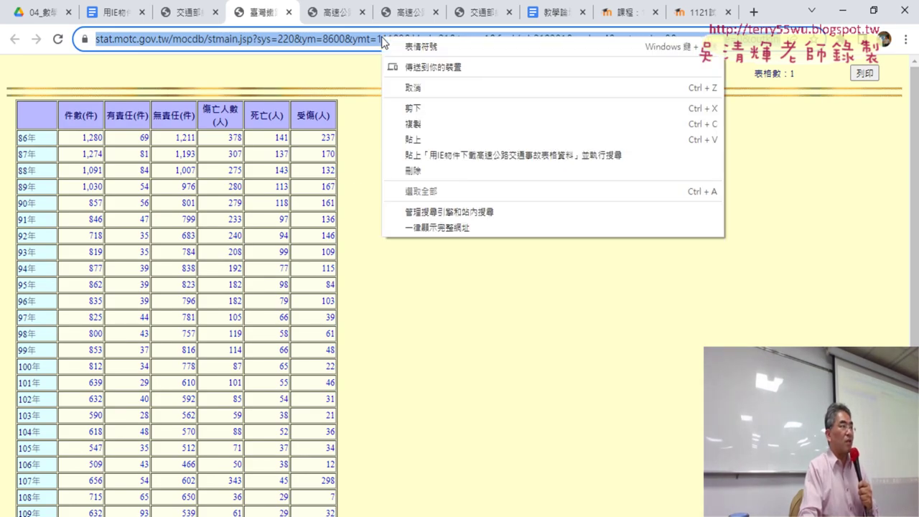
pyautogui.click(428, 126)
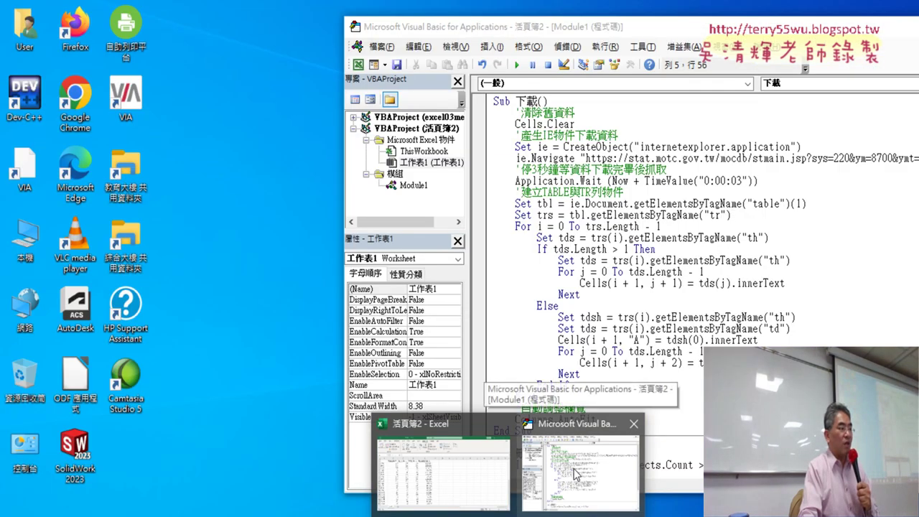
# Replace the old address inside ie.Navigate in the 下載 macro with the copied yearly query URL
pyautogui.click(574, 474)
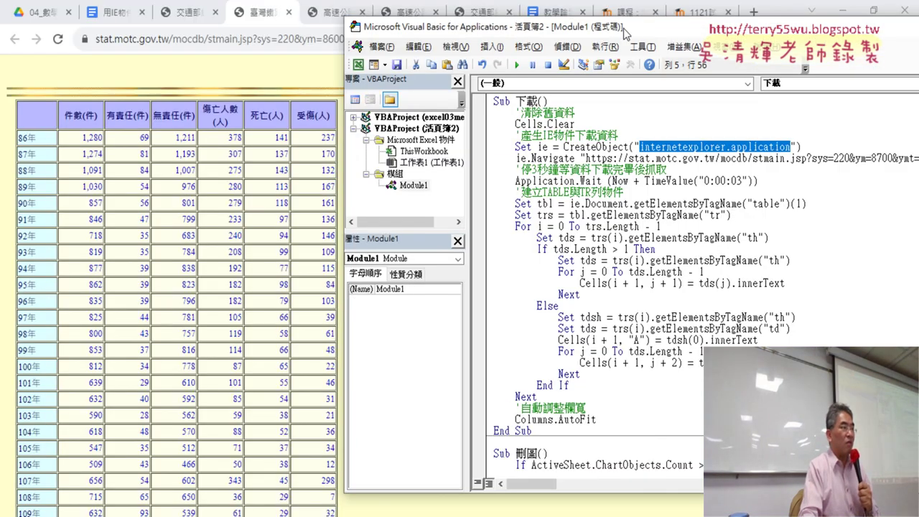
pyautogui.moveTo(623, 28); pyautogui.dragTo(422, 32)
pyautogui.click(840, 11)
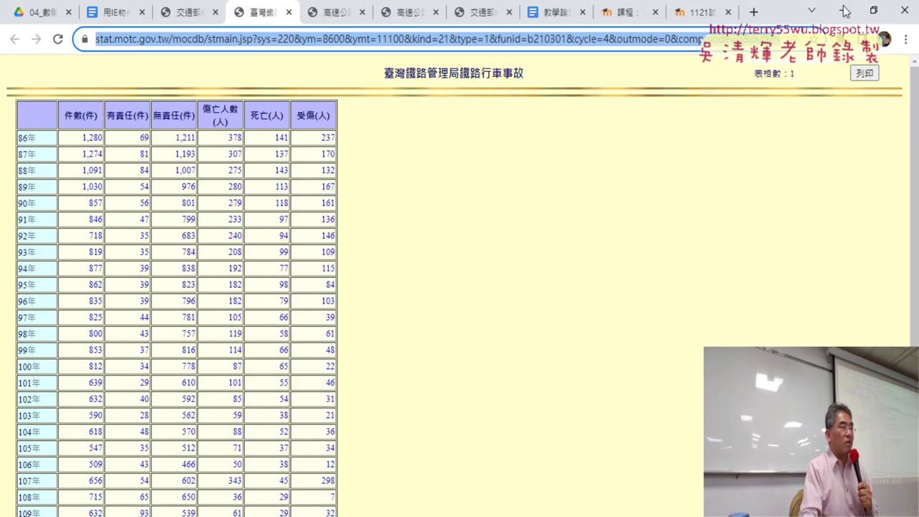
pyautogui.click(433, 148)
pyautogui.moveTo(391, 161)
pyautogui.mouseDown()
pyautogui.moveTo(855, 167)
pyautogui.moveTo(807, 158)
pyautogui.mouseUp()
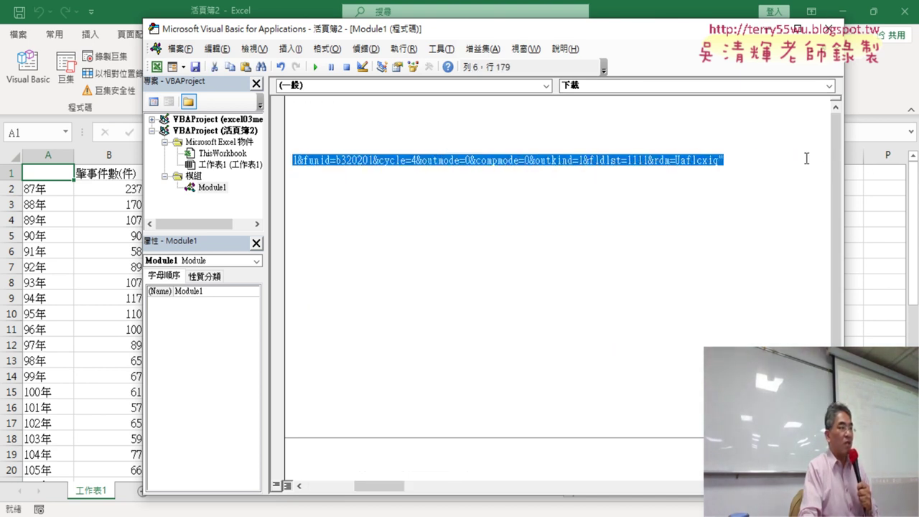
pyautogui.press('Delete')
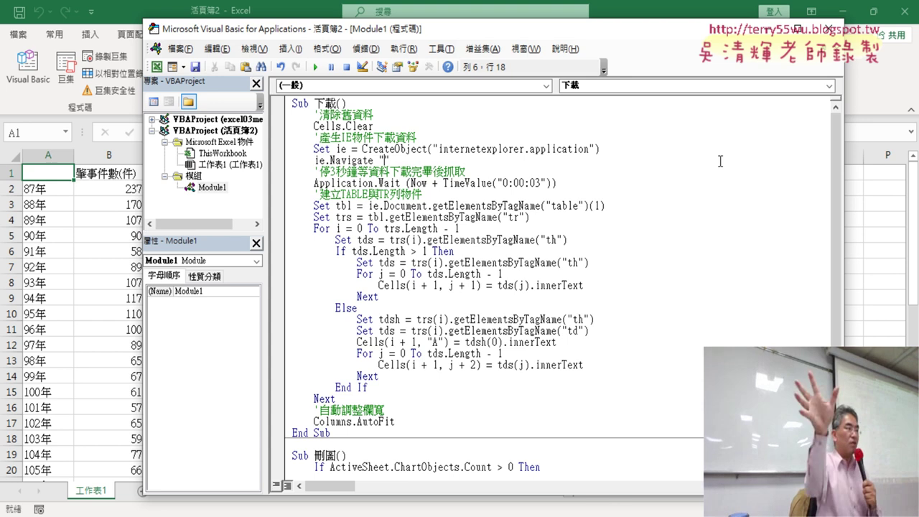
pyautogui.hotkey('ctrl', 'v')
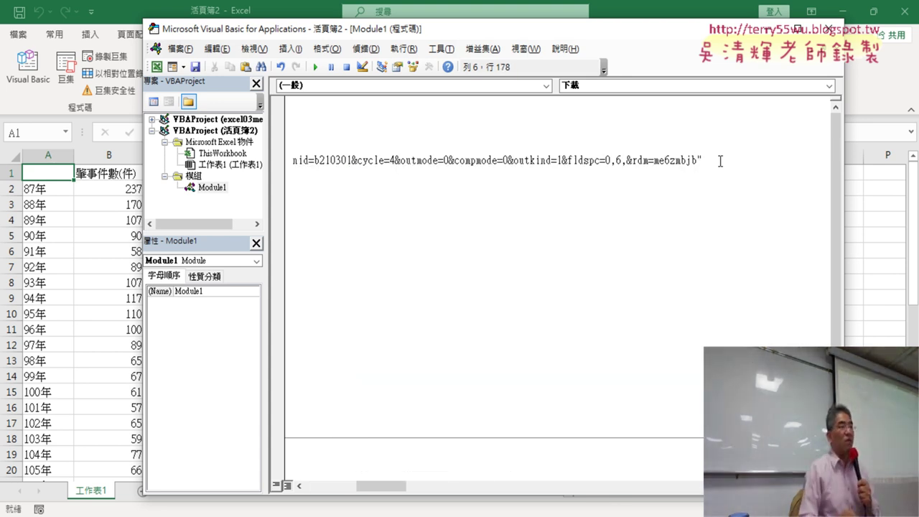
pyautogui.moveTo(404, 486); pyautogui.dragTo(352, 486)
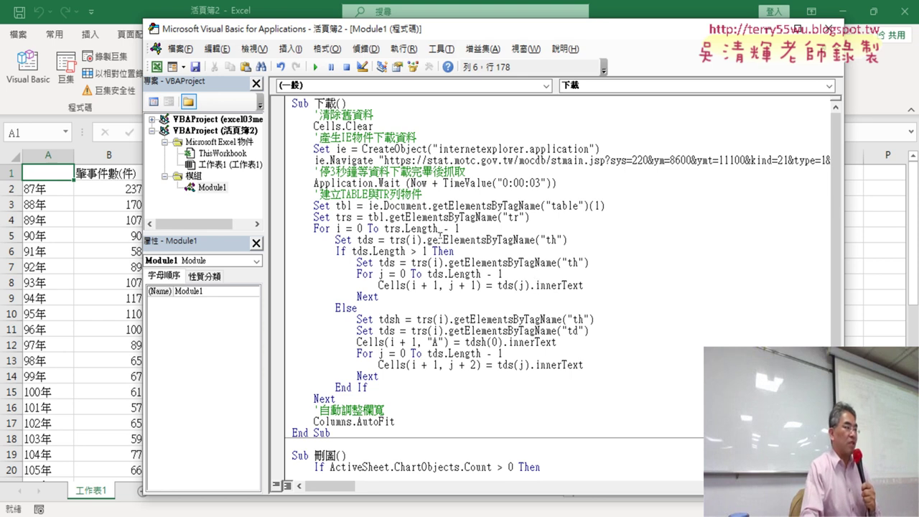
pyautogui.hotkey('alt', 'Tab')
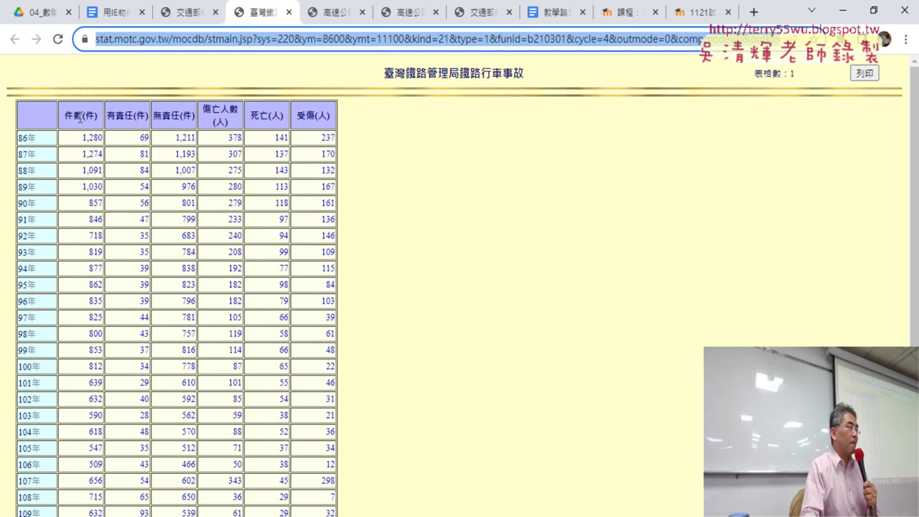
# Inspect the results table in DevTools, expanding the first <tr> to see its th header cells
pyautogui.rightClick(36, 113)
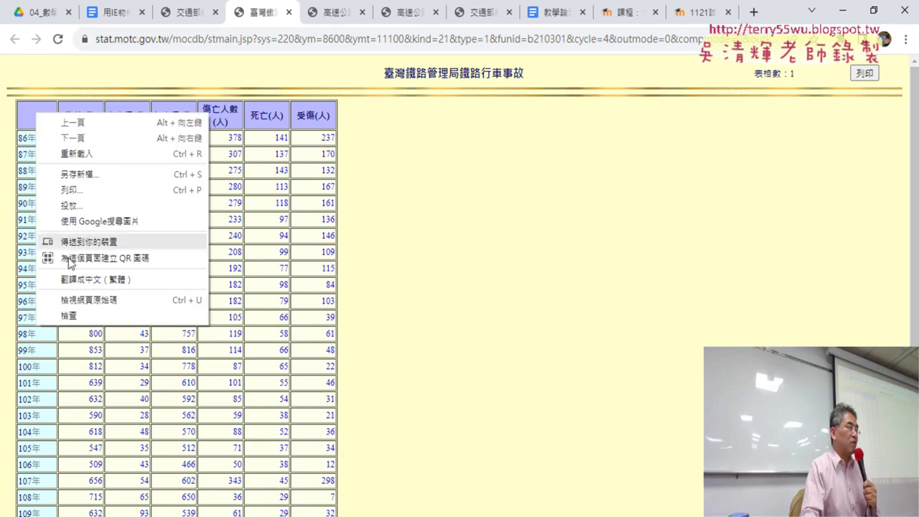
pyautogui.click(69, 316)
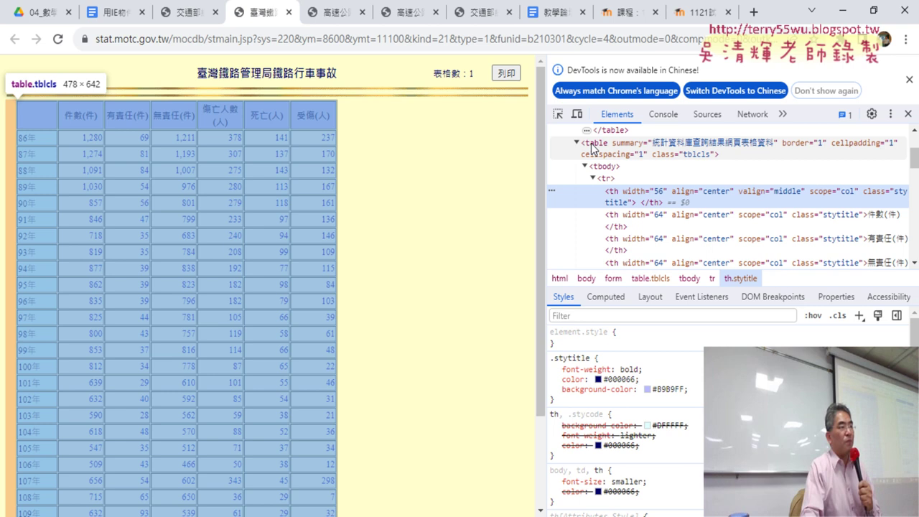
pyautogui.click(592, 179)
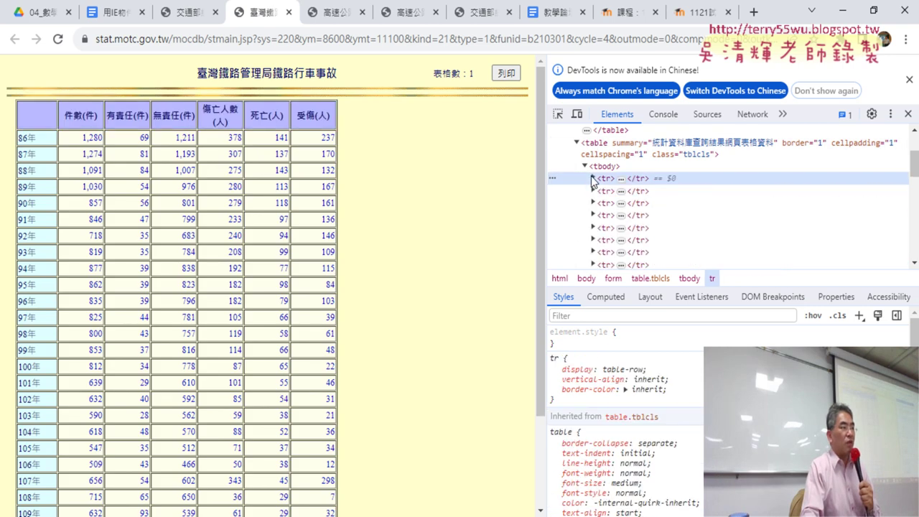
pyautogui.click(592, 179)
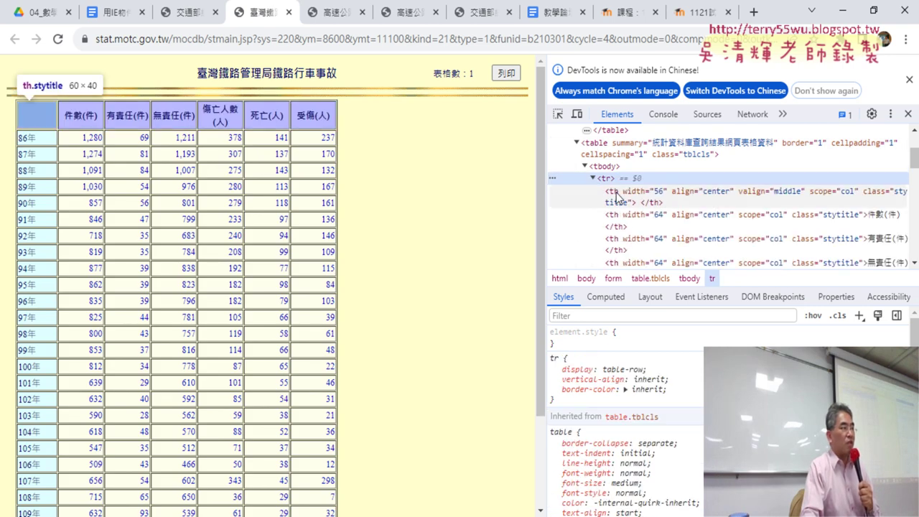
pyautogui.scroll(-2, 628, 201)
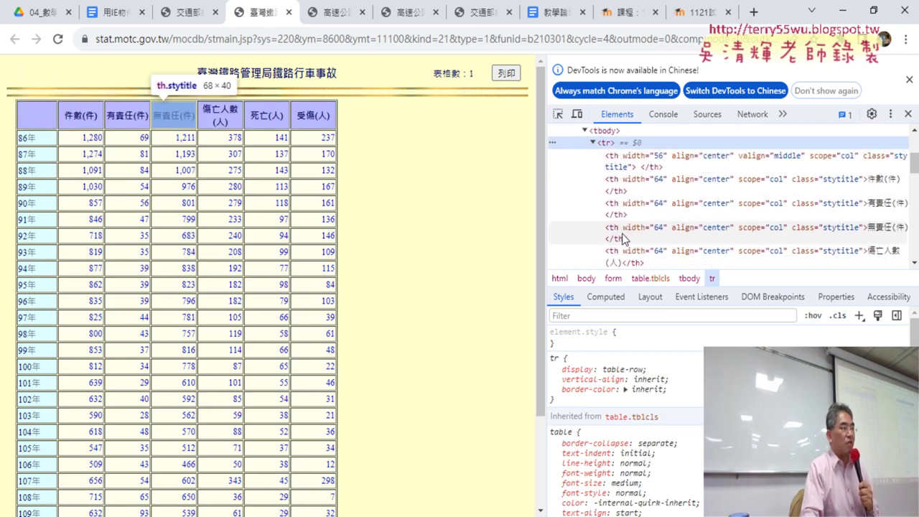
pyautogui.scroll(2, 632, 196)
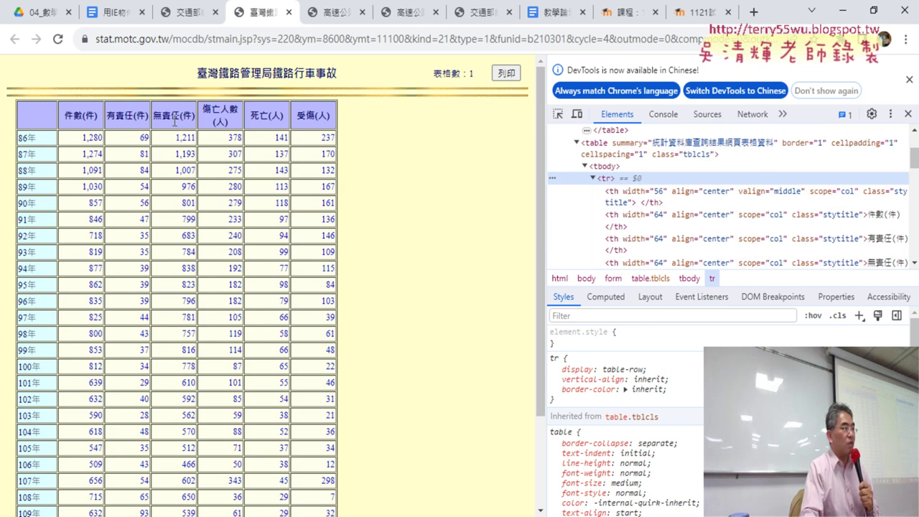
pyautogui.click(593, 178)
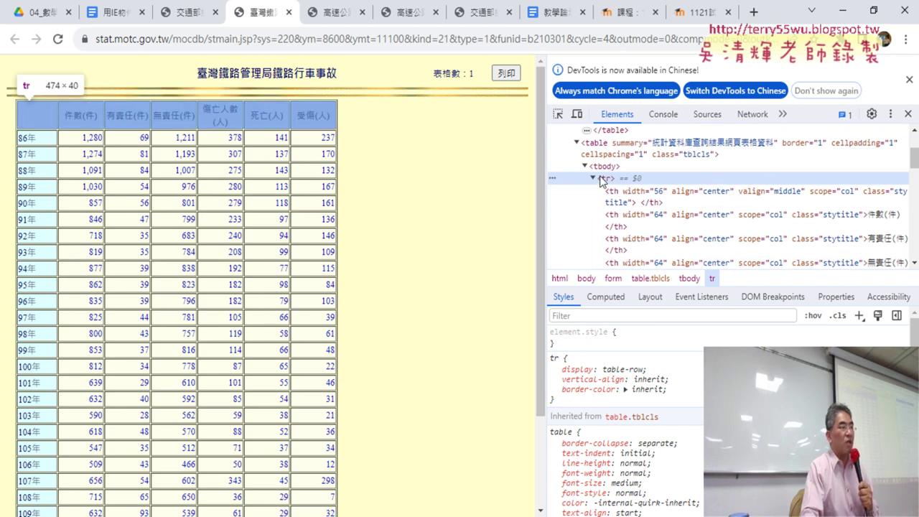
pyautogui.click(593, 178)
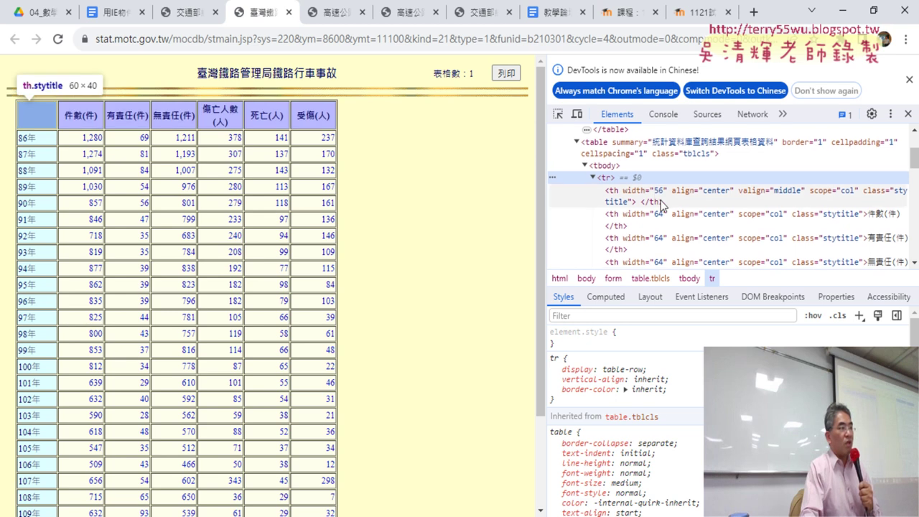
pyautogui.scroll(2, 585, 237)
# Expand the second row to view its year and td data cells, then minimize Chrome
pyautogui.click(594, 248)
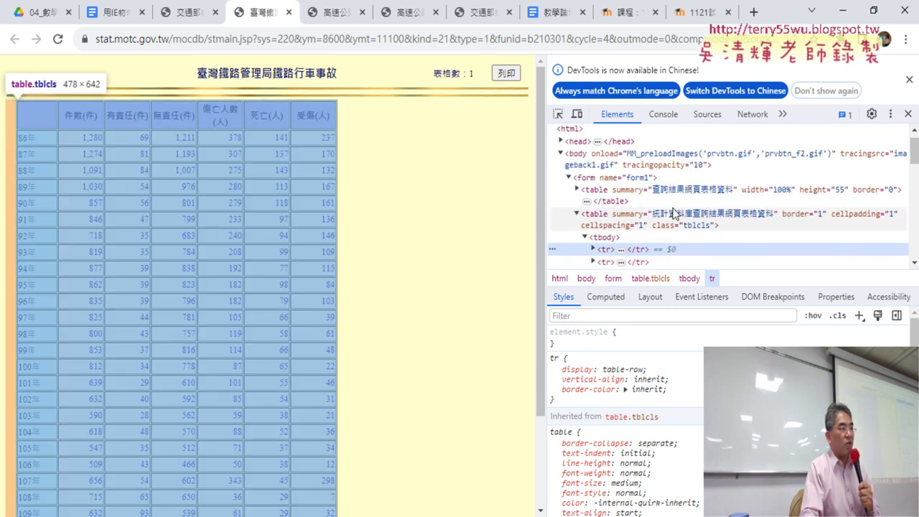
pyautogui.scroll(-3, 632, 172)
pyautogui.scroll(1, 630, 164)
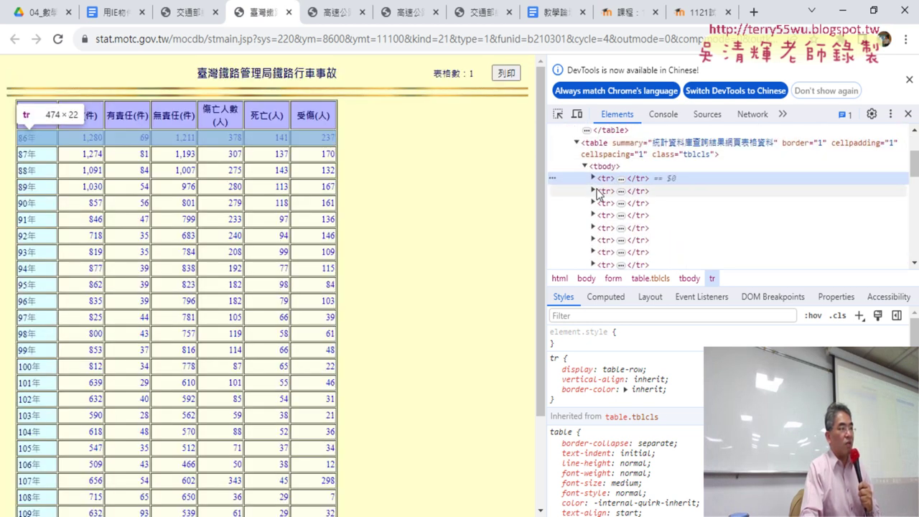
pyautogui.click(595, 191)
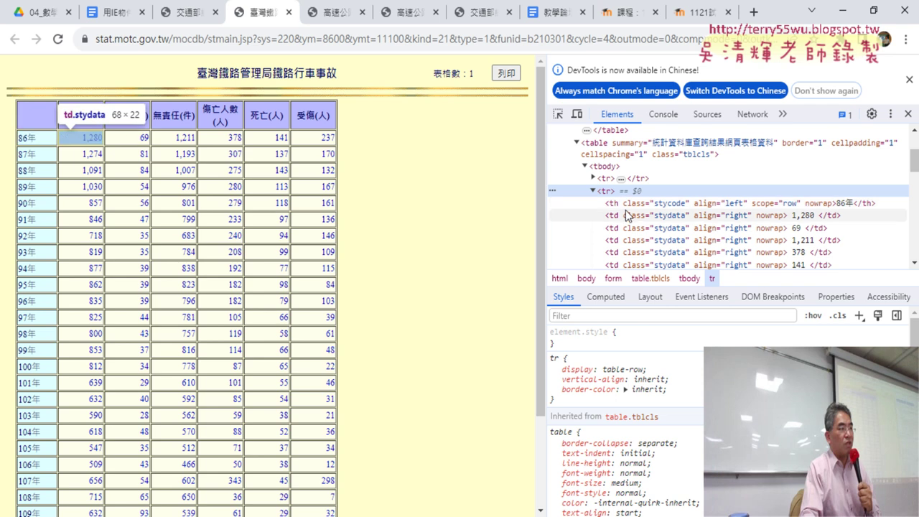
pyautogui.scroll(-2, 626, 210)
pyautogui.scroll(2, 646, 163)
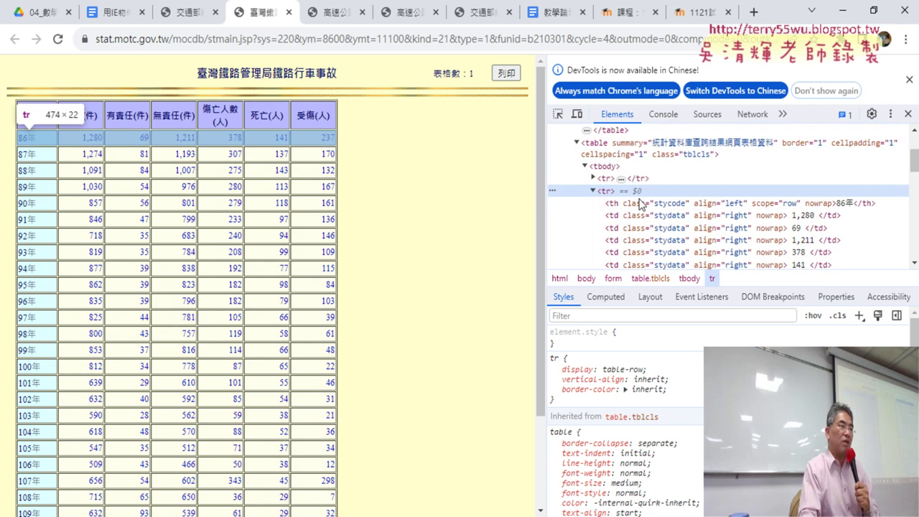
pyautogui.click(843, 11)
# Highlight the data- and header-writing loops, then move the editor aside to reveal the worksheet
pyautogui.moveTo(385, 379); pyautogui.dragTo(281, 354)
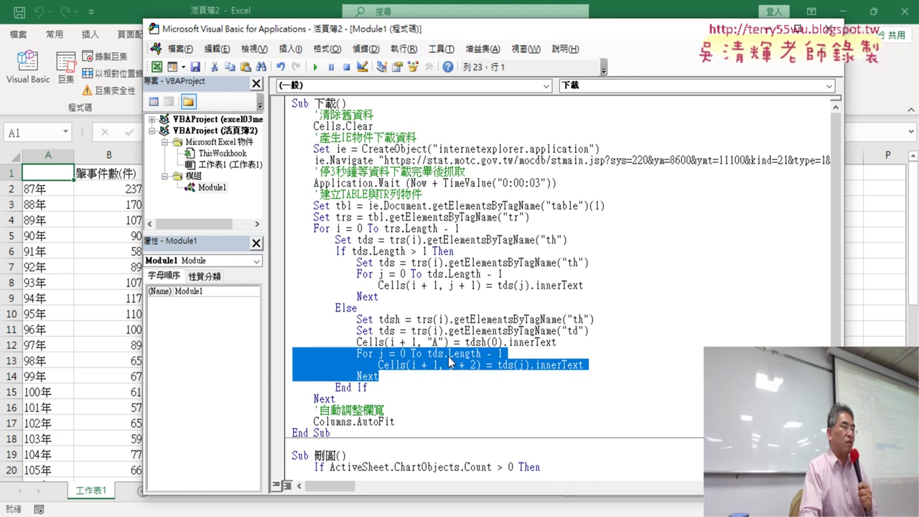
pyautogui.moveTo(380, 300); pyautogui.dragTo(287, 276)
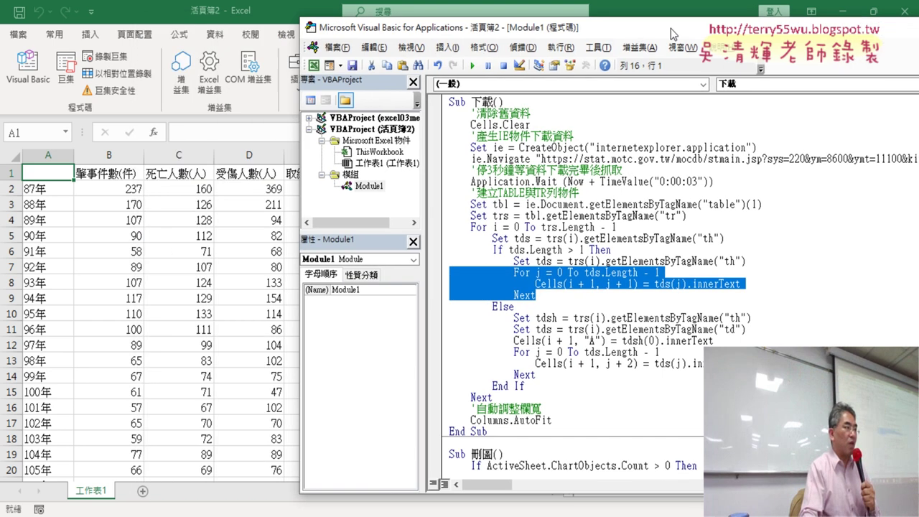
pyautogui.moveTo(518, 27); pyautogui.dragTo(764, 36)
pyautogui.click(664, 204)
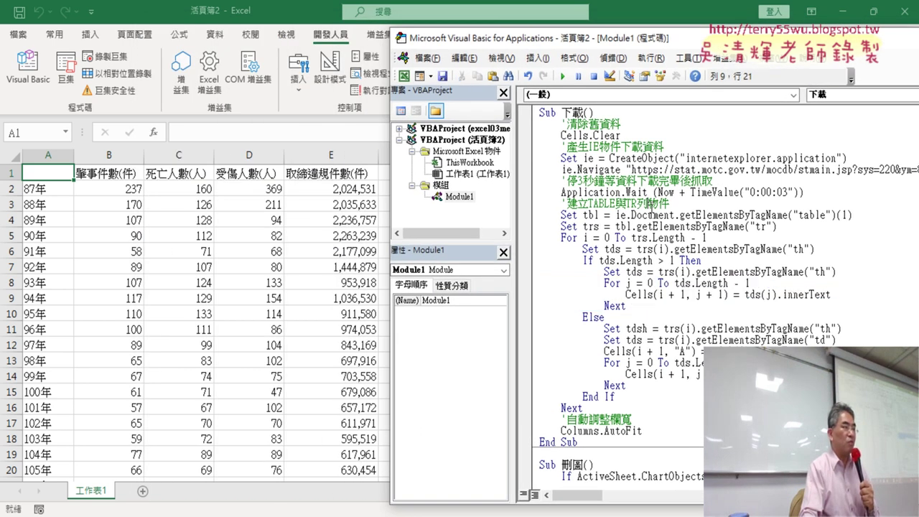
# Step through 下載 with F8 from clearing the sheet into the header-row branch
pyautogui.press('F8')
pyautogui.press('F8')
pyautogui.press('F8')
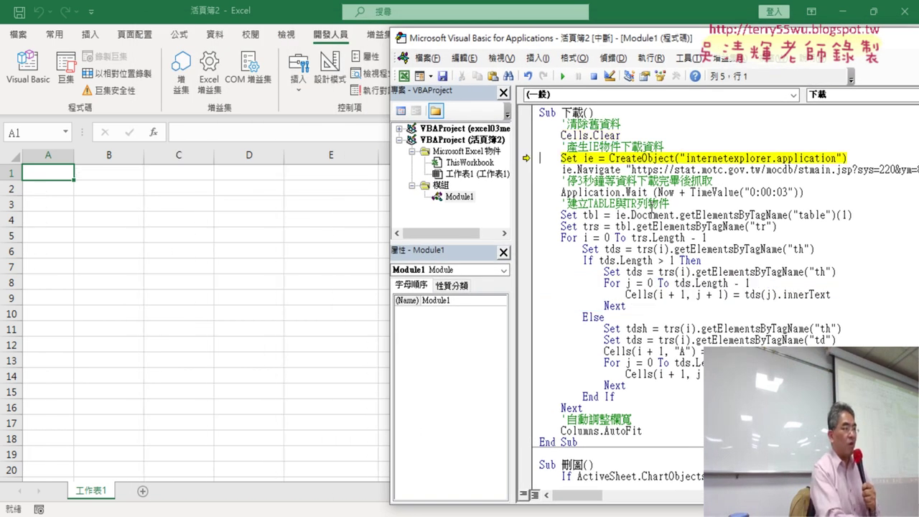
pyautogui.press('F8')
pyautogui.press('F8')
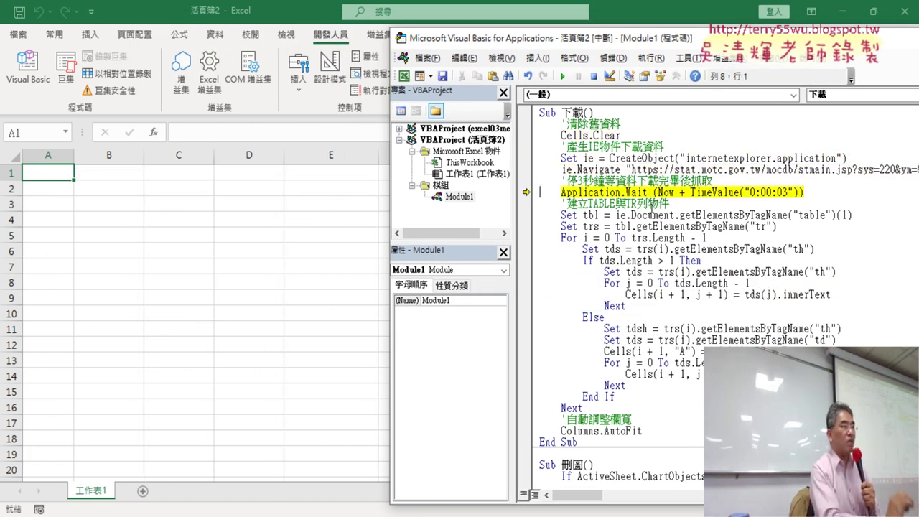
pyautogui.press('F8')
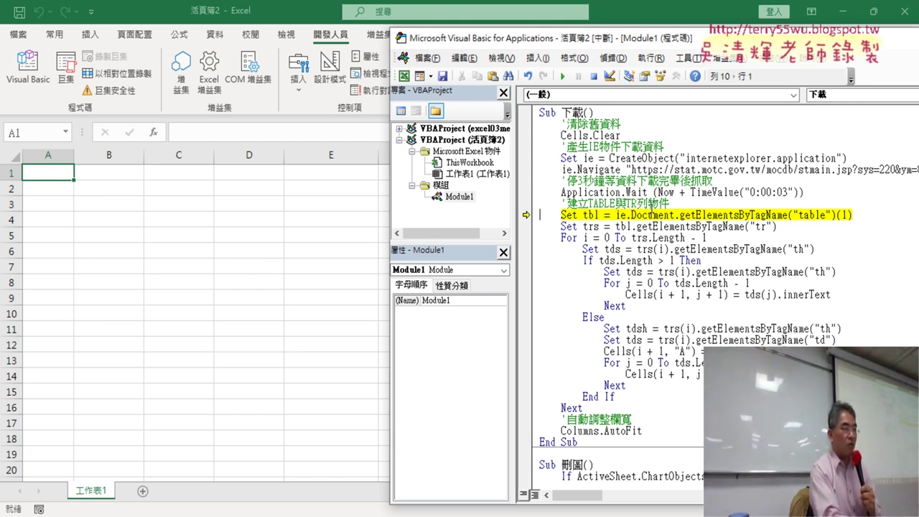
pyautogui.press('F8')
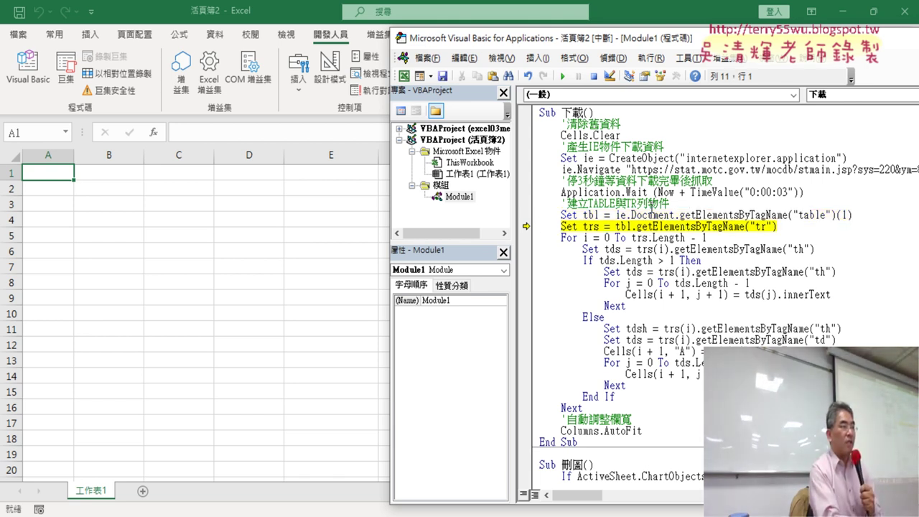
pyautogui.press('F8')
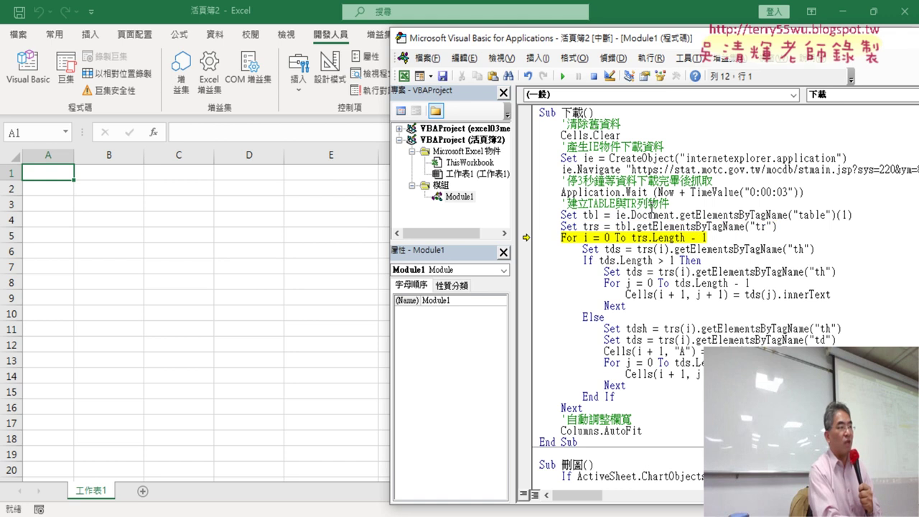
pyautogui.press('F8')
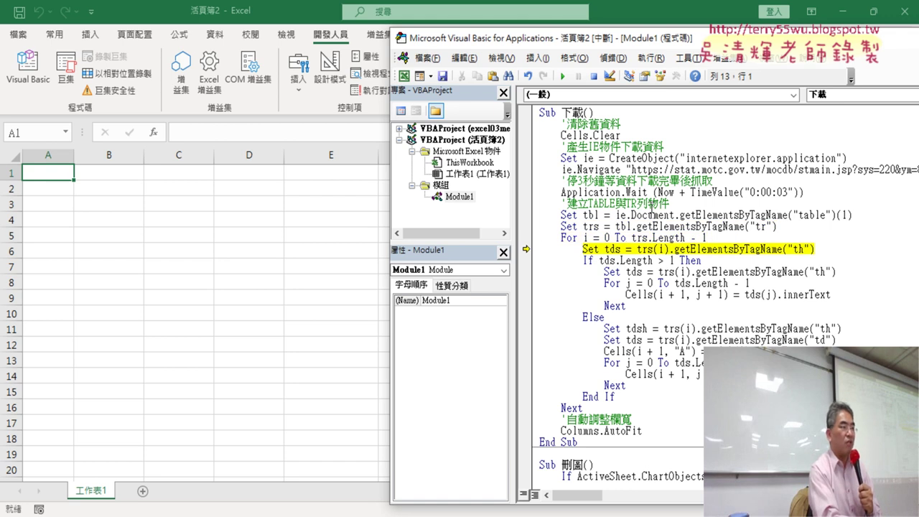
pyautogui.press('F8')
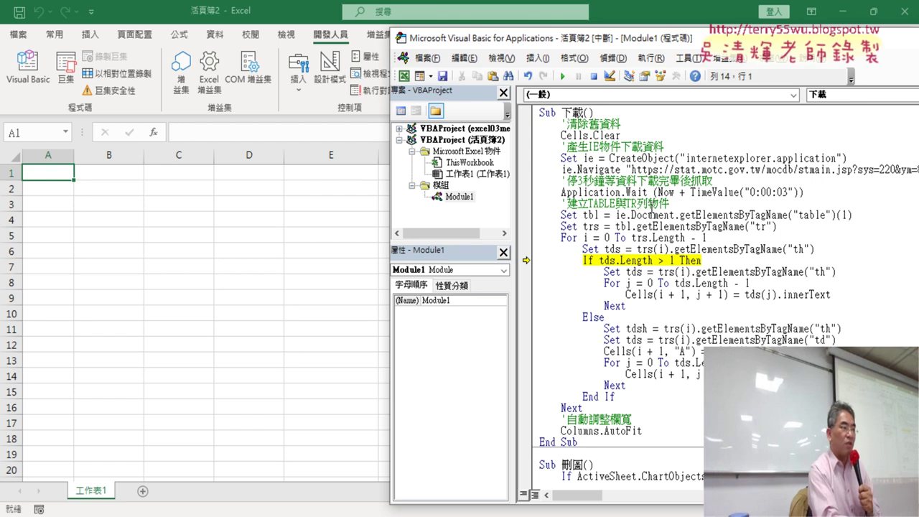
pyautogui.press('F8')
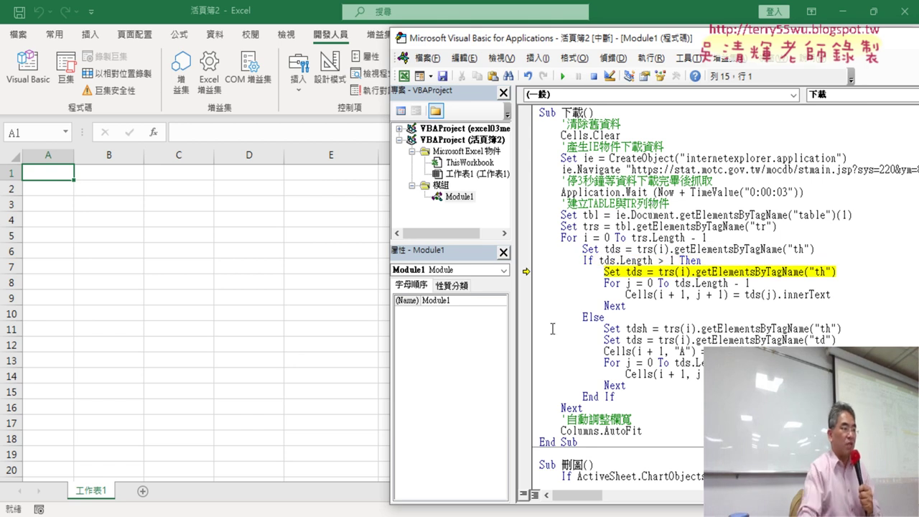
# Step on to the header-cell write line and highlight tds.Length in the column loop
pyautogui.moveTo(635, 307); pyautogui.dragTo(534, 272)
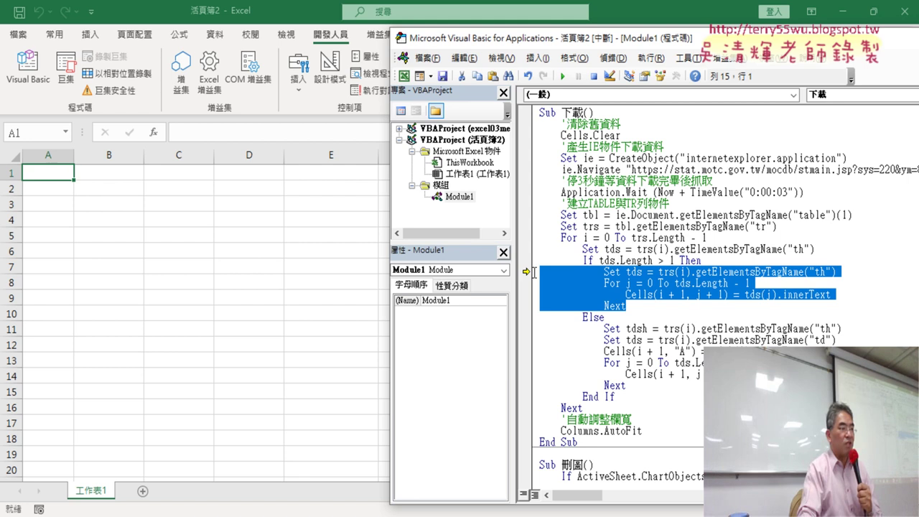
pyautogui.click(629, 295)
pyautogui.press('F8')
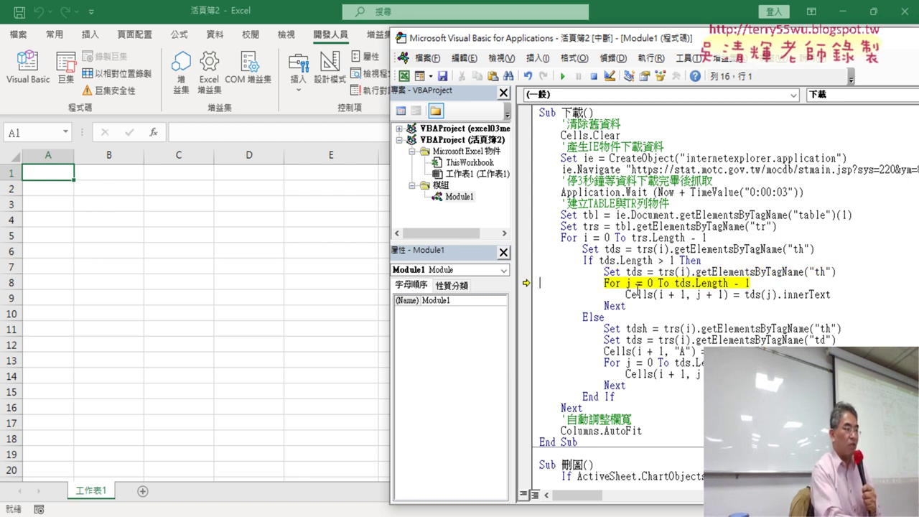
pyautogui.press('F8')
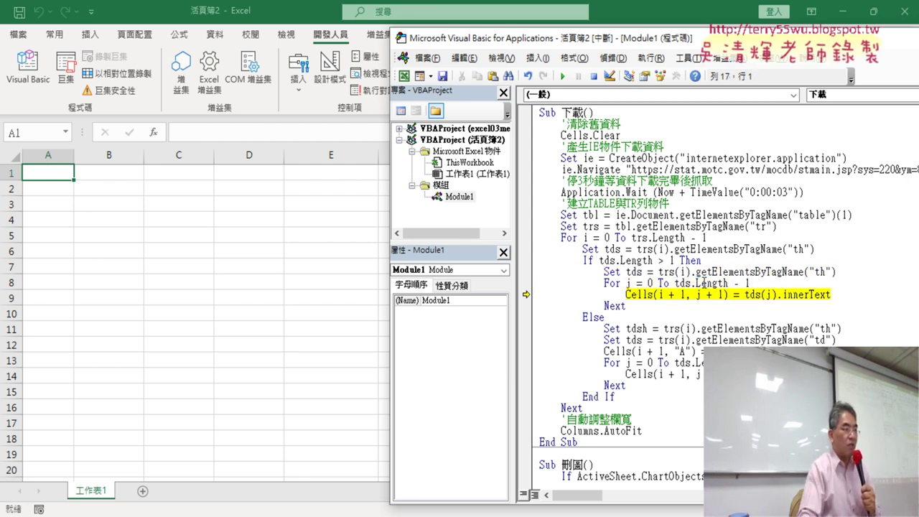
pyautogui.moveTo(675, 283); pyautogui.dragTo(729, 283)
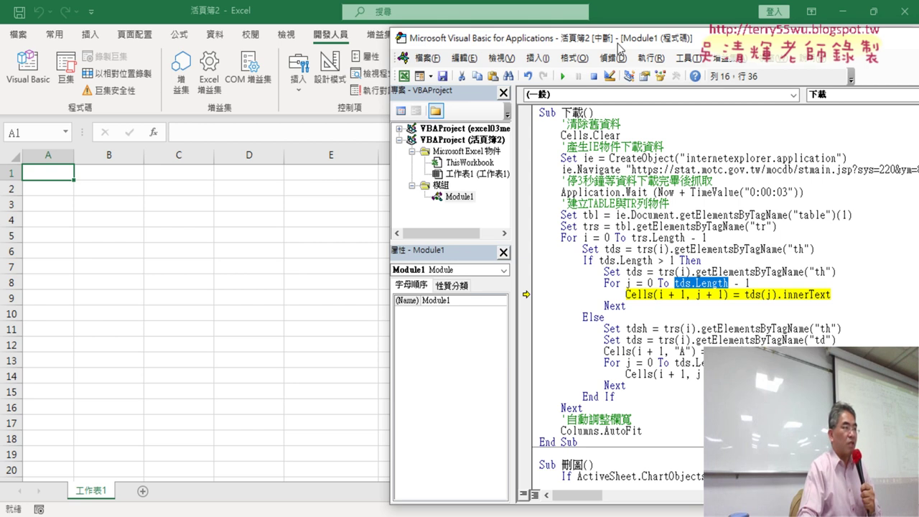
pyautogui.moveTo(617, 43); pyautogui.dragTo(525, 32)
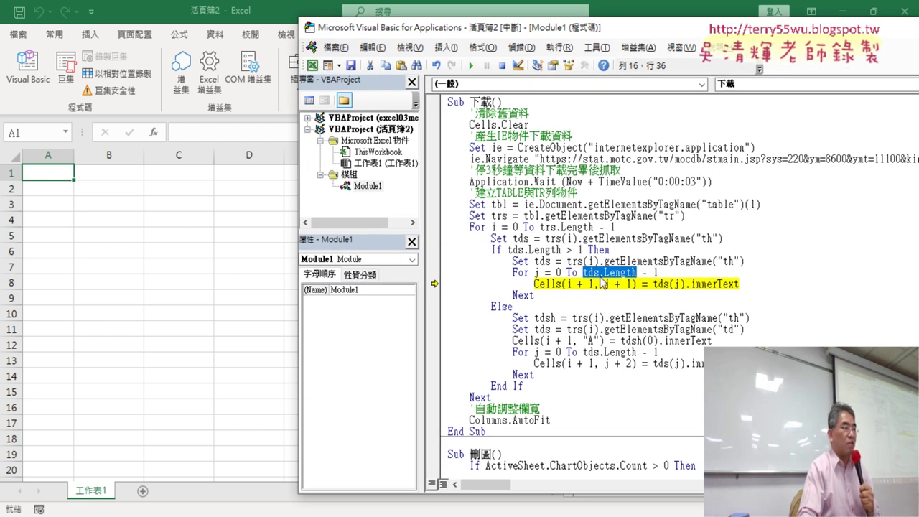
# Copy tds.Length and evaluate '? tds.Length' in the Immediate window, which returns 7
pyautogui.rightClick(616, 275)
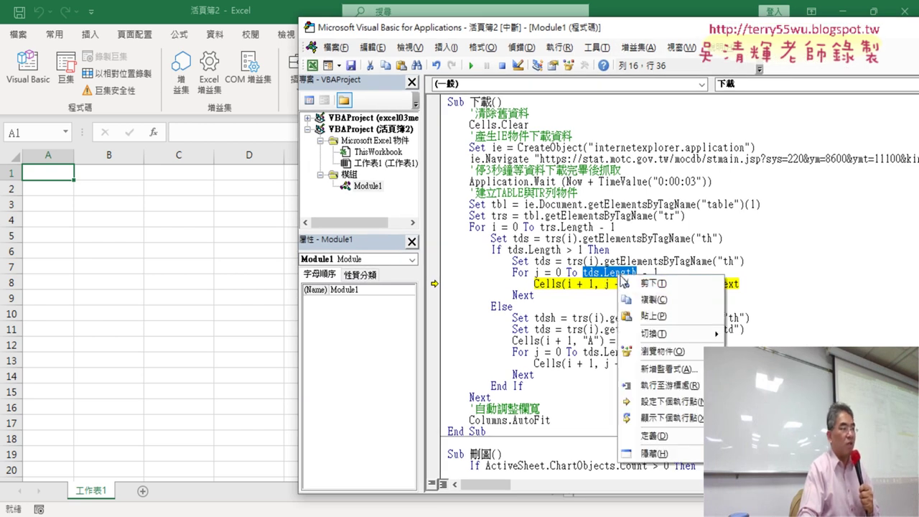
pyautogui.click(659, 299)
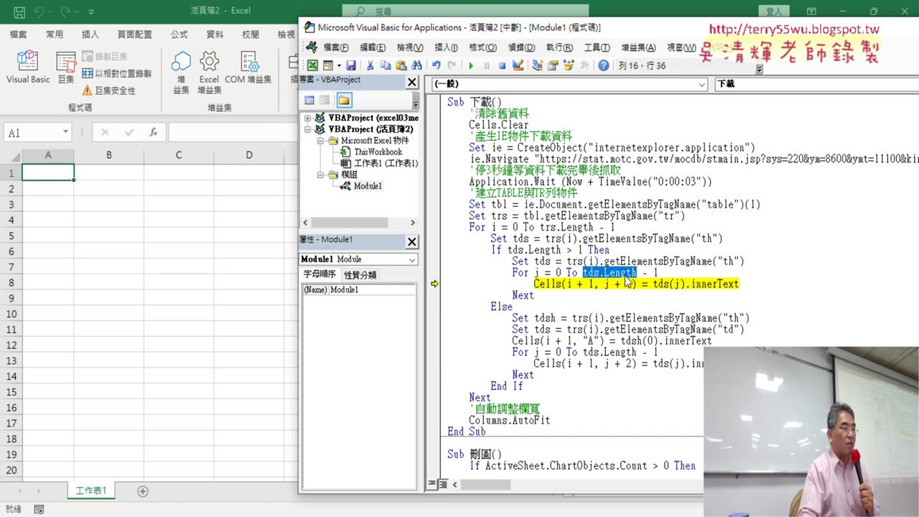
pyautogui.click(410, 47)
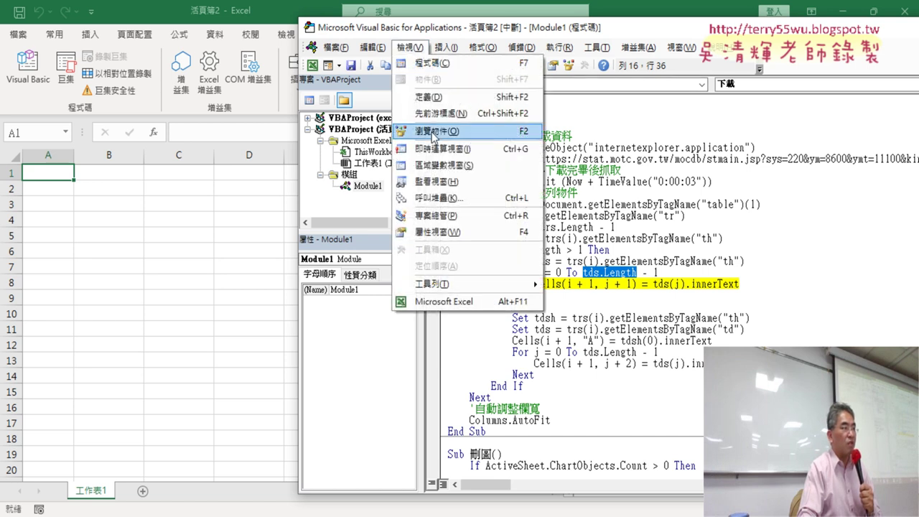
pyautogui.click(463, 151)
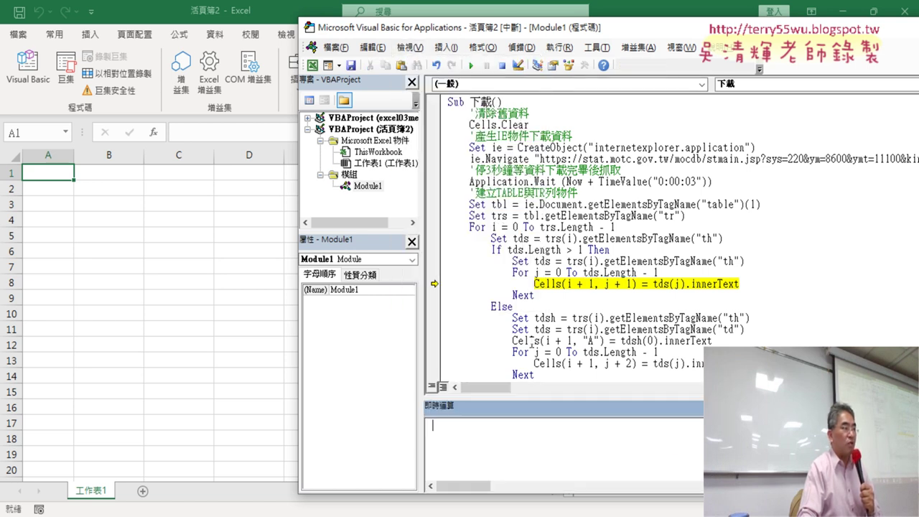
pyautogui.write('?')
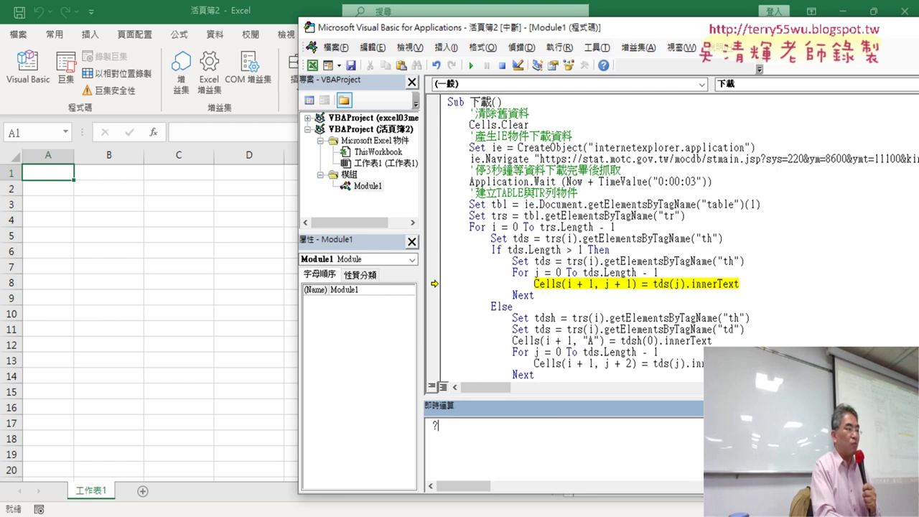
pyautogui.write(' tds.Length')
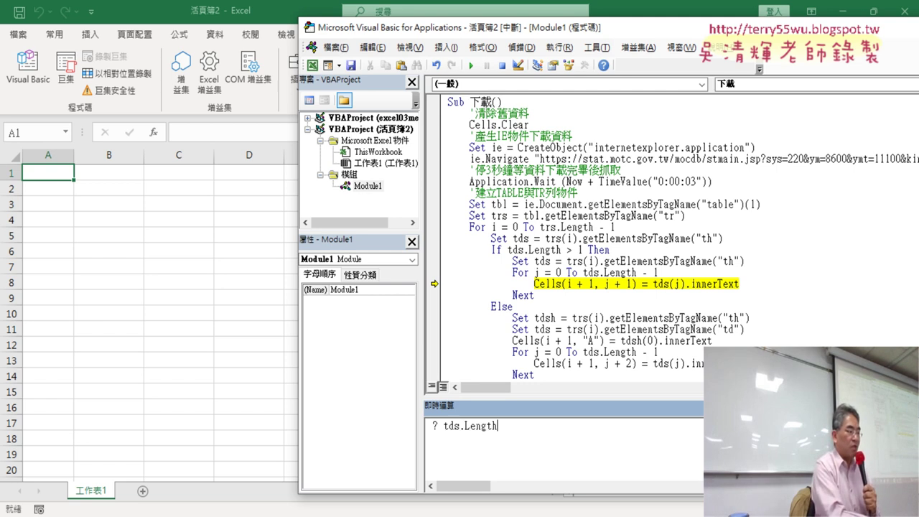
pyautogui.press('Return')
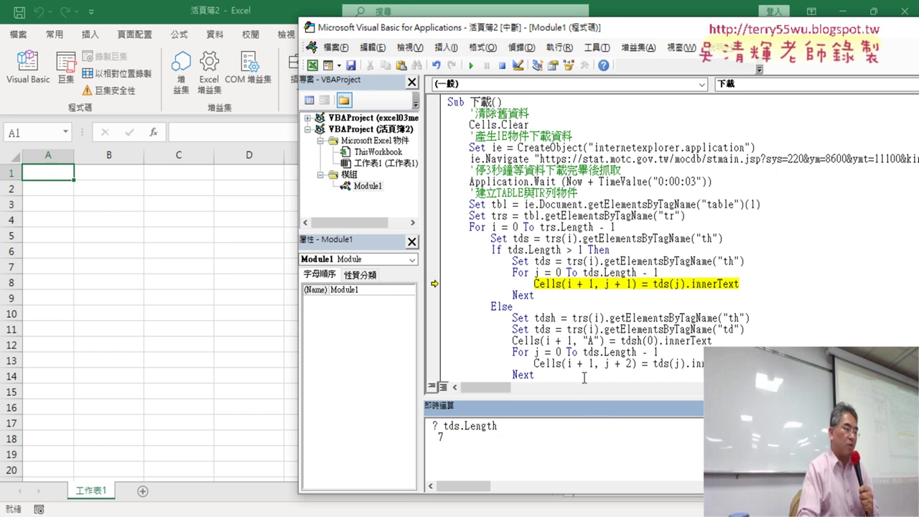
# Compare the 7 header cells against the web table, then step the macro forward with F8
pyautogui.hotkey('alt', 'Tab')
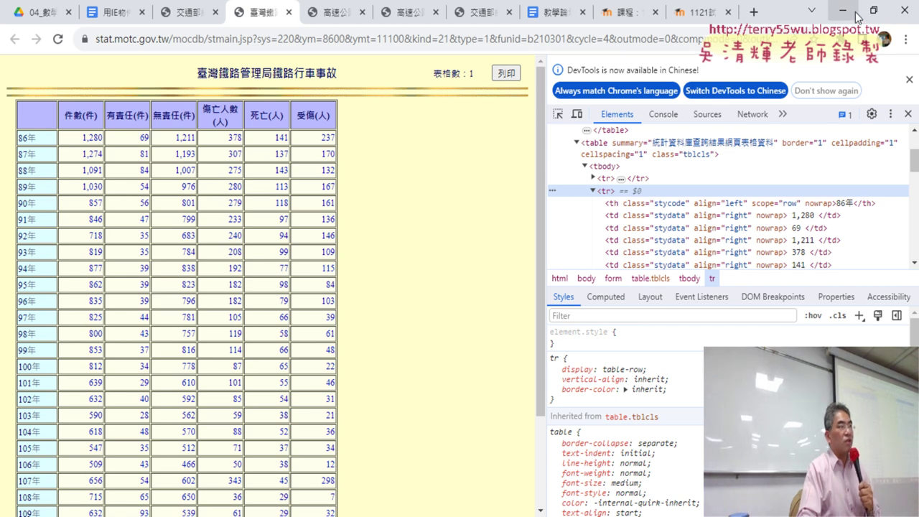
pyautogui.hotkey('alt', 'Tab')
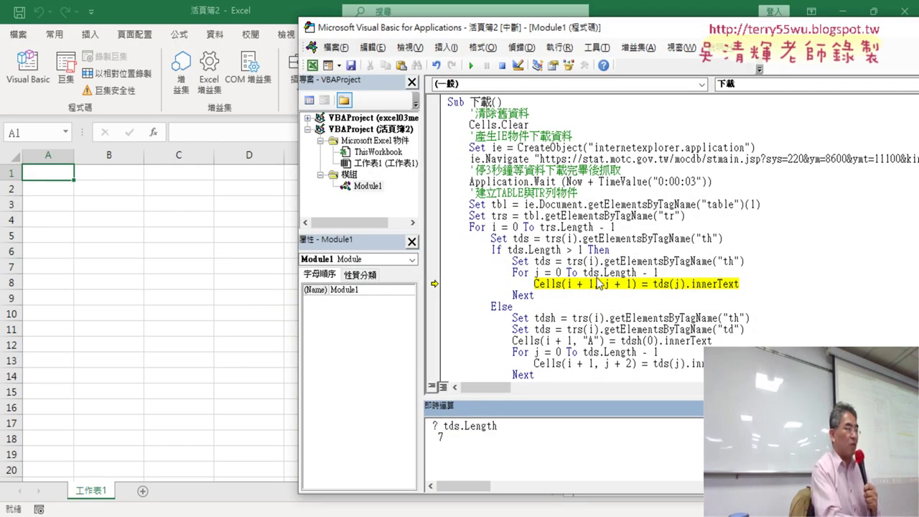
pyautogui.press('F8')
pyautogui.press('F8')
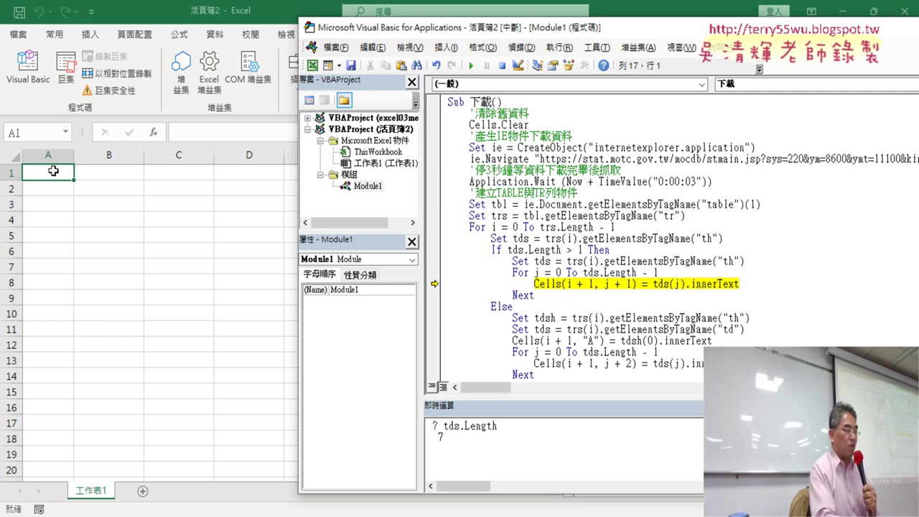
# Step the header loop until B1–G1 hold the headers, then resume the macro to fill the yearly data
pyautogui.press('F8')
pyautogui.press('F8')
pyautogui.press('F8')
pyautogui.press('F8')
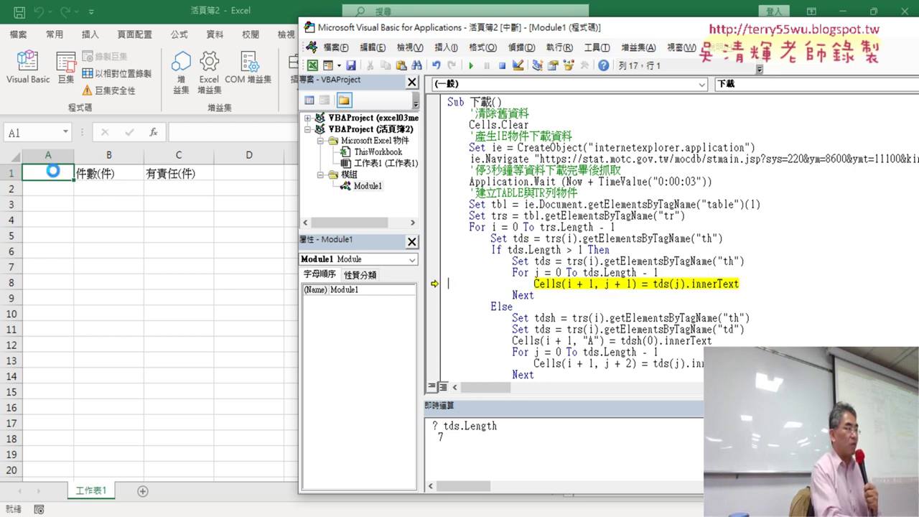
pyautogui.press('F8')
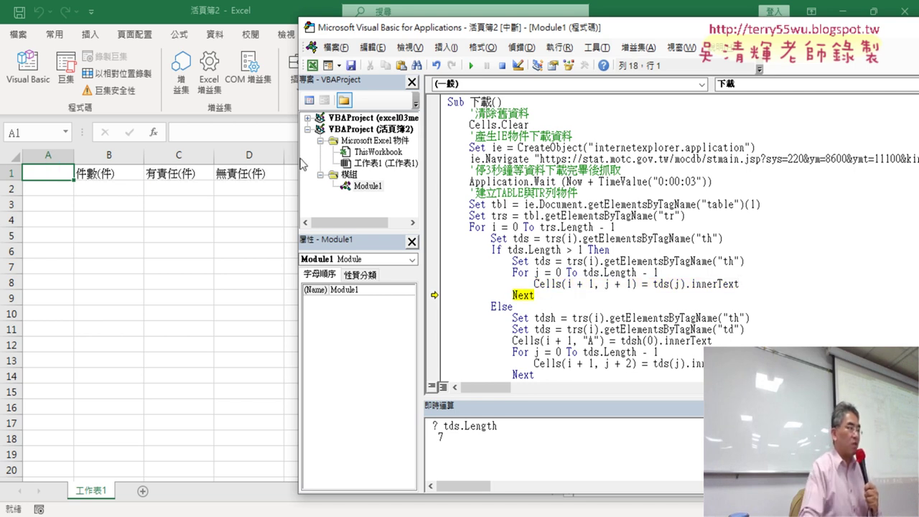
pyautogui.moveTo(295, 159); pyautogui.dragTo(486, 158)
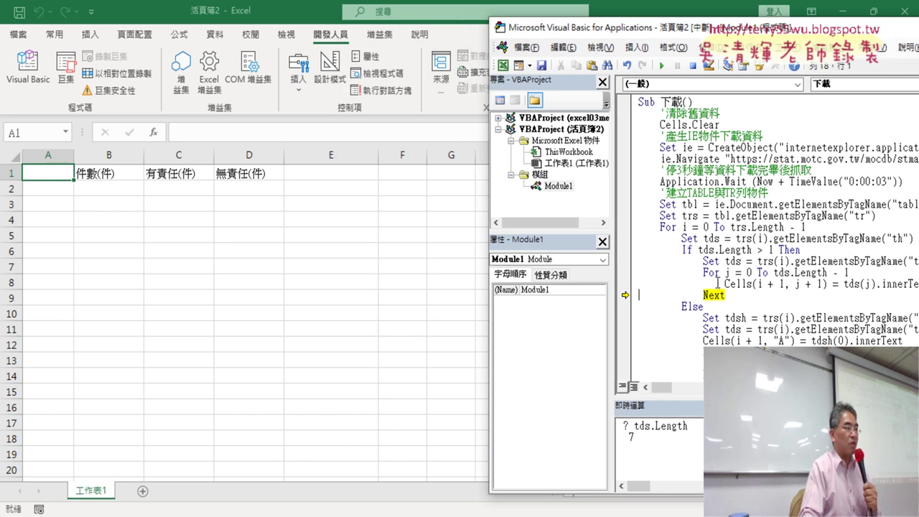
pyautogui.press('F8')
pyautogui.press('F8')
pyautogui.press('F8')
pyautogui.press('F8')
pyautogui.press('F8')
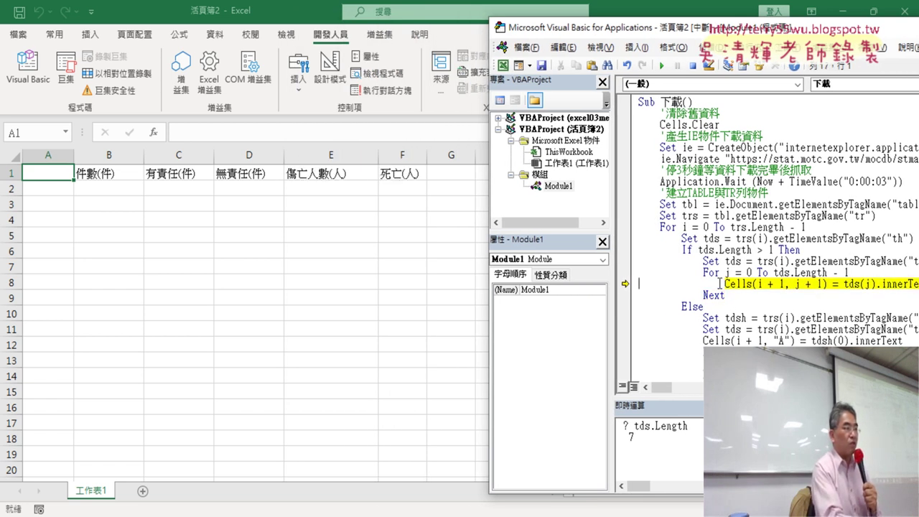
pyautogui.press('F8')
pyautogui.press('F8')
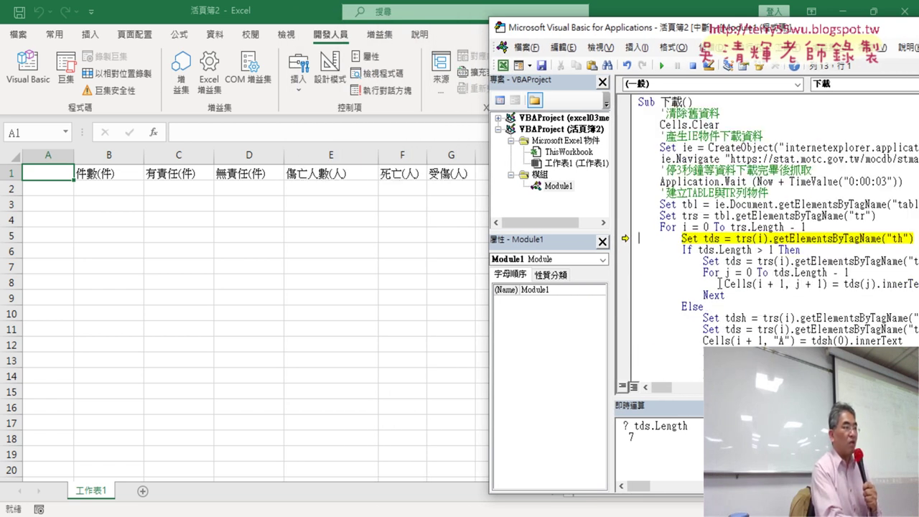
pyautogui.press('F8')
pyautogui.press('F8')
pyautogui.press('F8')
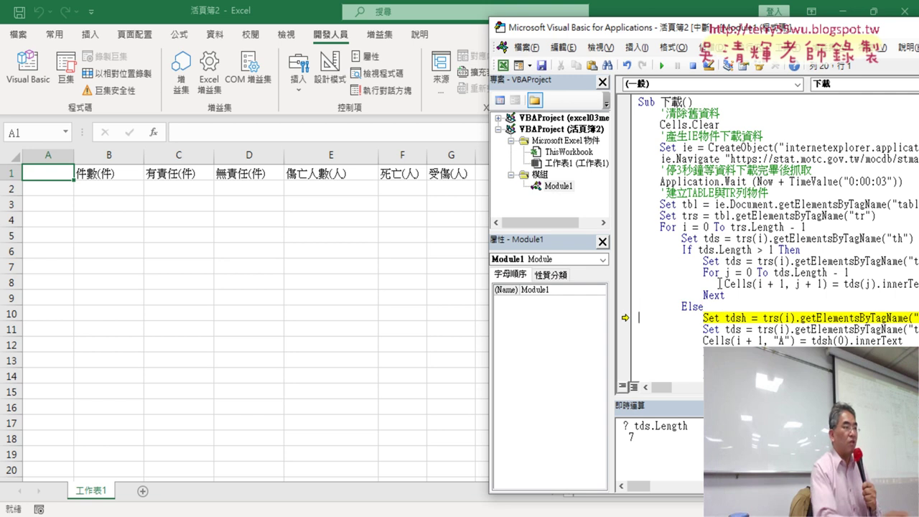
pyautogui.click(662, 65)
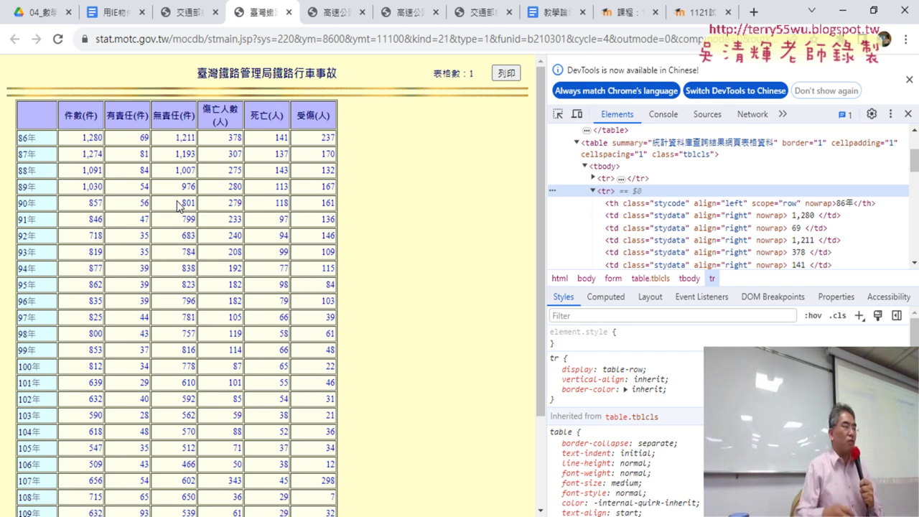
# Close DevTools and the extra highway, statistics and railway result tabs, returning to 交通部統計查詢網
pyautogui.click(909, 114)
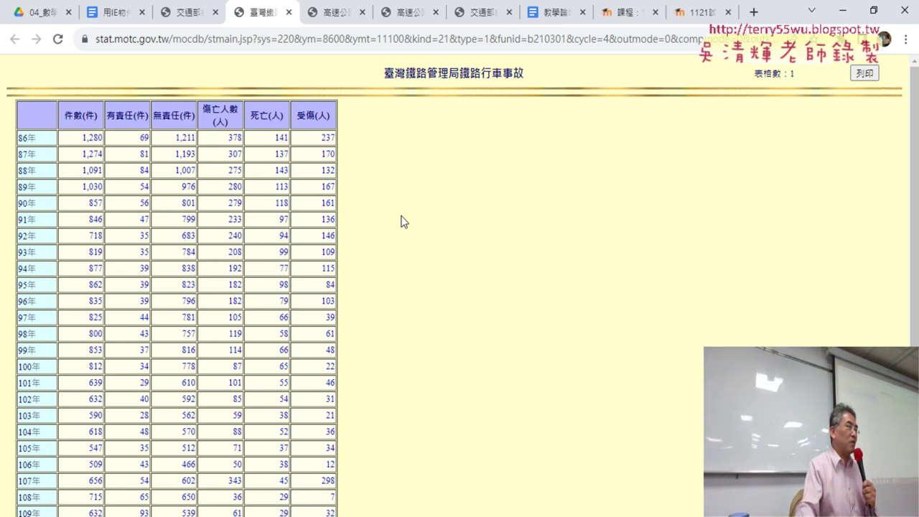
pyautogui.click(336, 16)
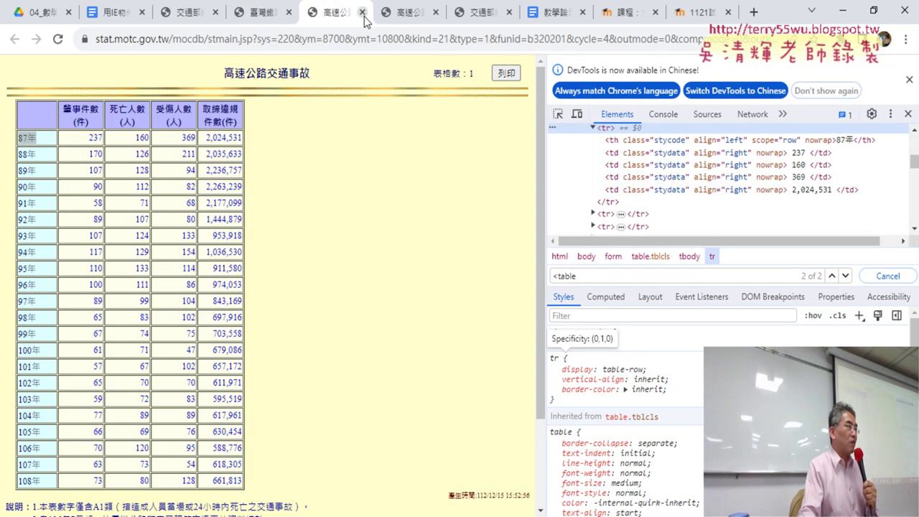
pyautogui.click(362, 13)
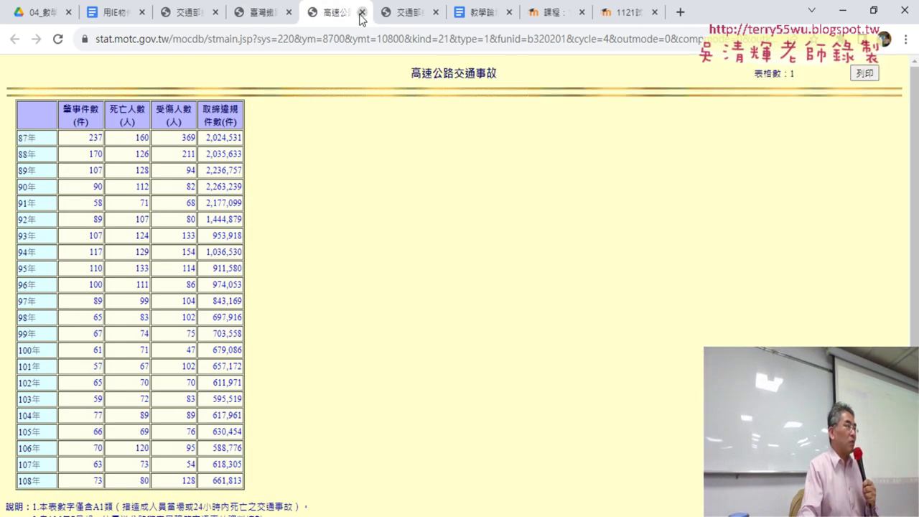
pyautogui.click(362, 13)
pyautogui.click(362, 13)
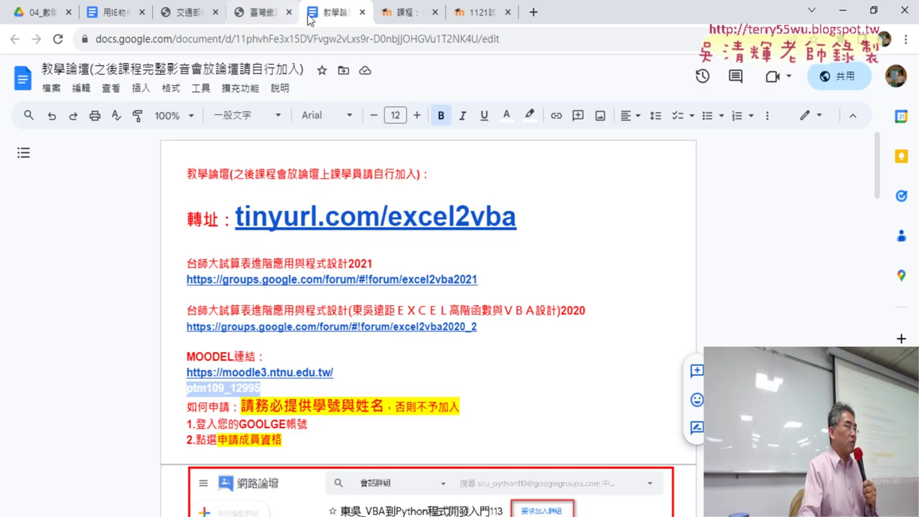
pyautogui.click(288, 13)
pyautogui.click(188, 14)
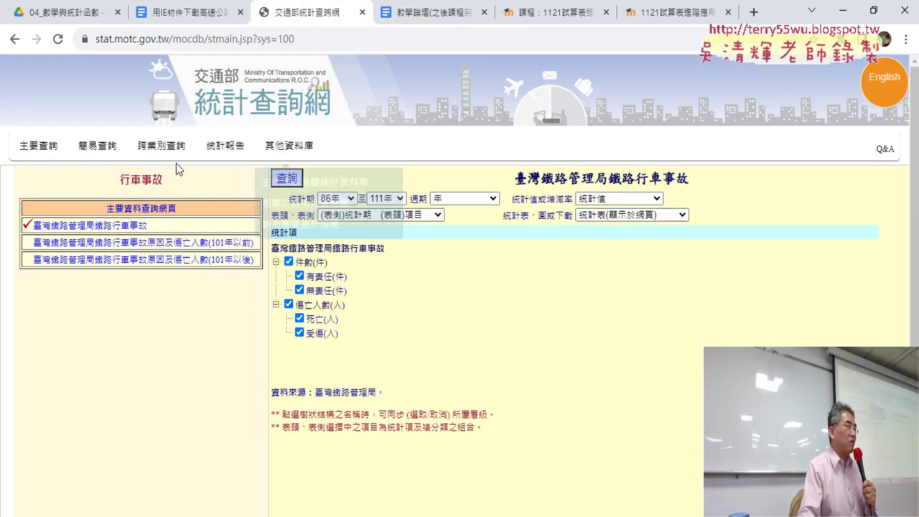
# Open the 臺鐵 行車事故 query from 主要查詢 and set 週期 to 年
pyautogui.click(34, 156)
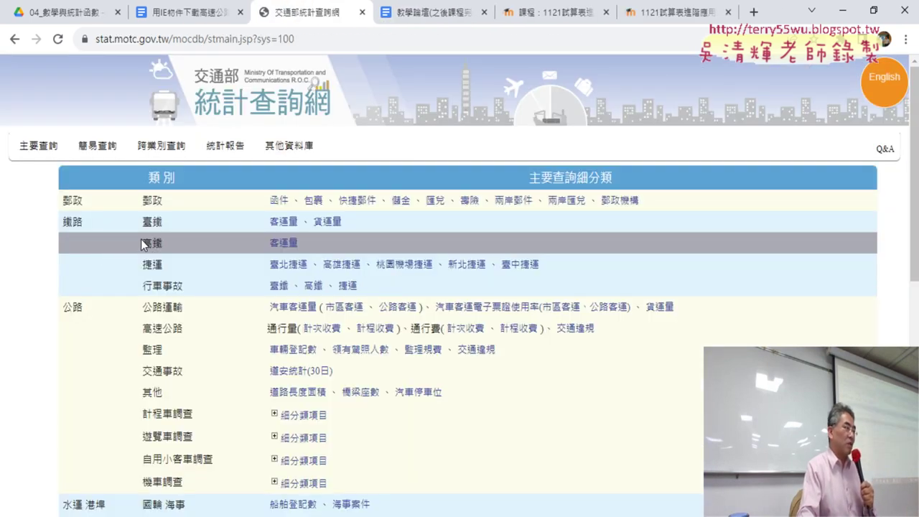
pyautogui.click(279, 286)
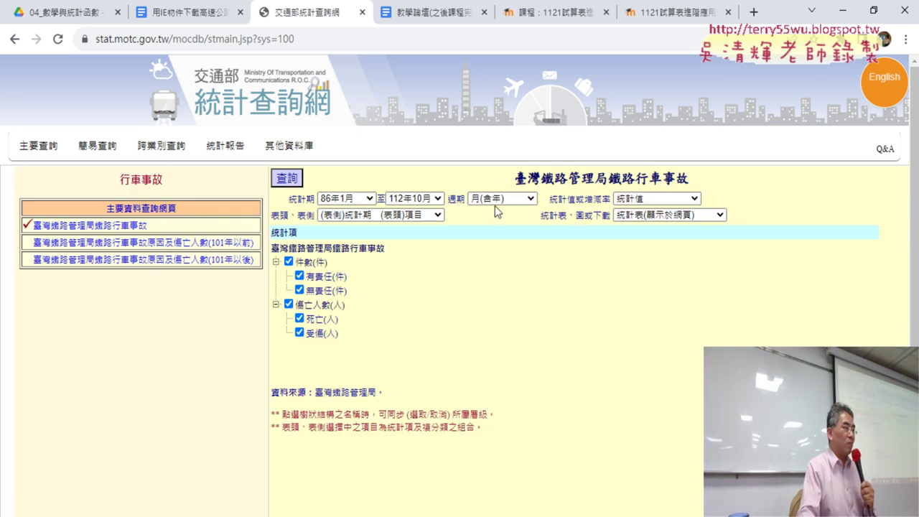
pyautogui.click(499, 199)
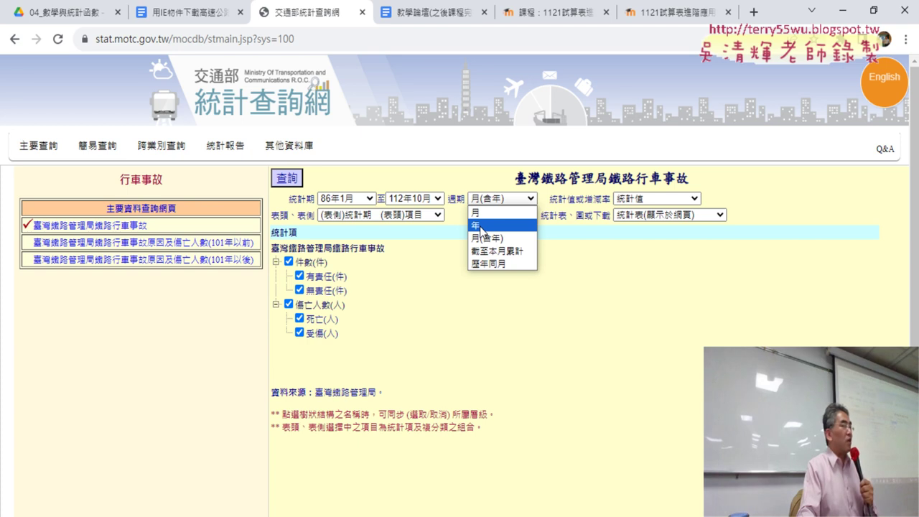
pyautogui.click(479, 226)
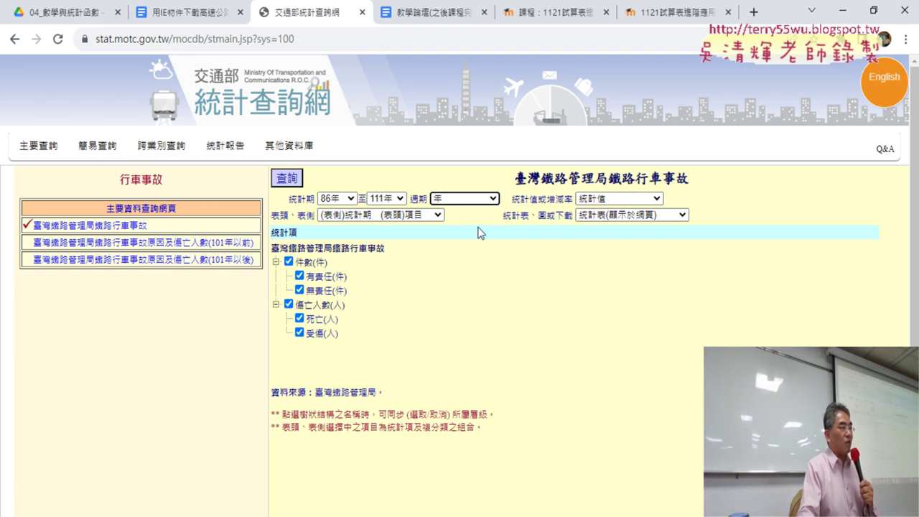
pyautogui.click(474, 199)
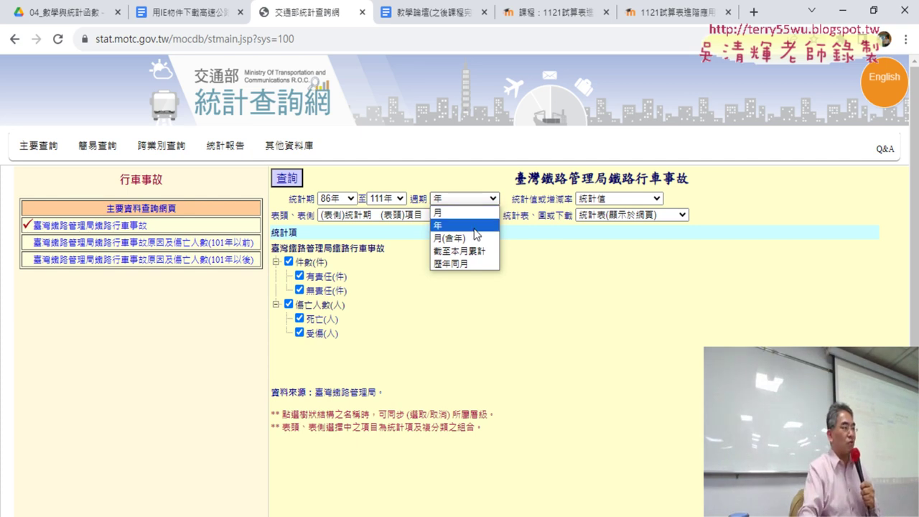
pyautogui.click(470, 225)
# Review the remaining dropdowns, keeping 統計值 and 統計表(顯示於網頁) output
pyautogui.click(622, 198)
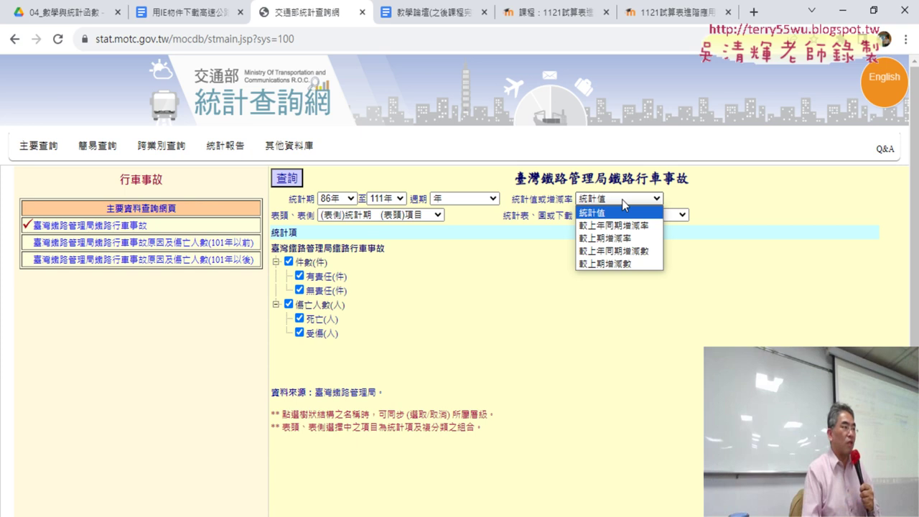
pyautogui.click(336, 224)
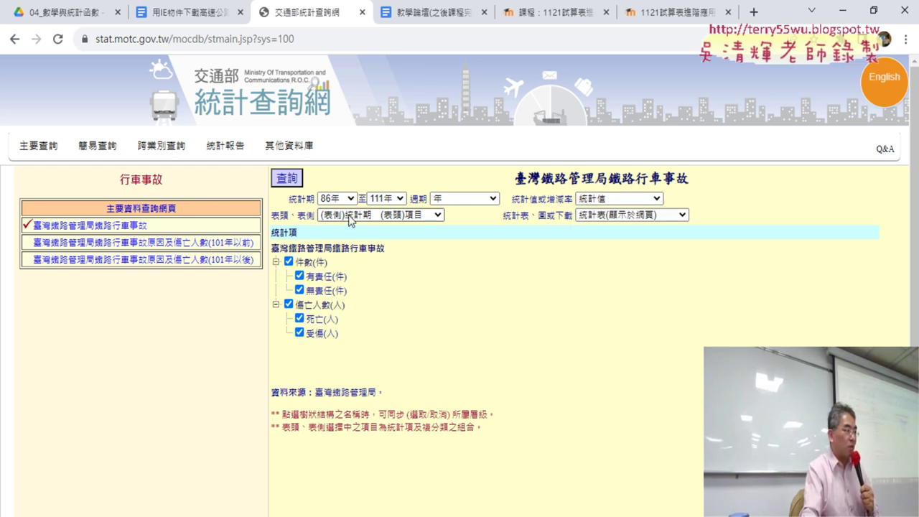
pyautogui.click(356, 217)
pyautogui.click(621, 215)
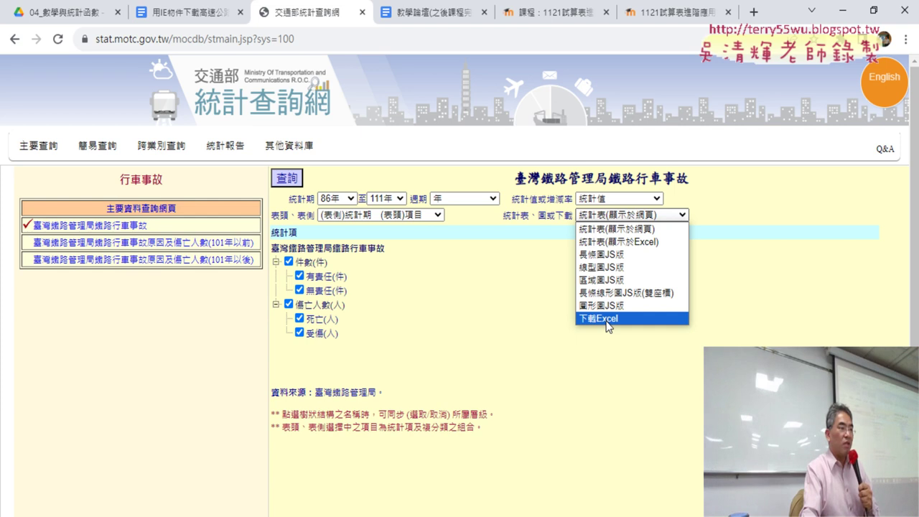
pyautogui.click(481, 300)
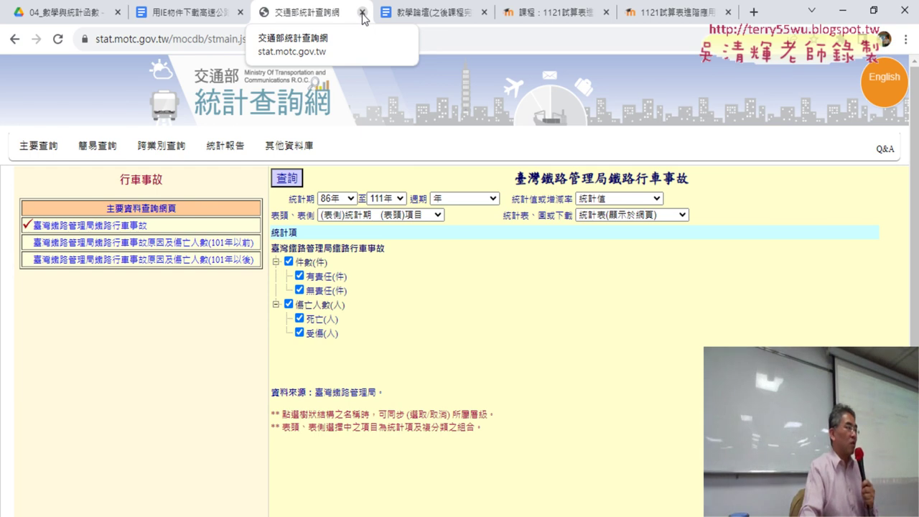
# Run the monthly 平均氣溫 query under 氣象 > 氣溫 for all stations, then go to the Google Drive folder
pyautogui.click(39, 148)
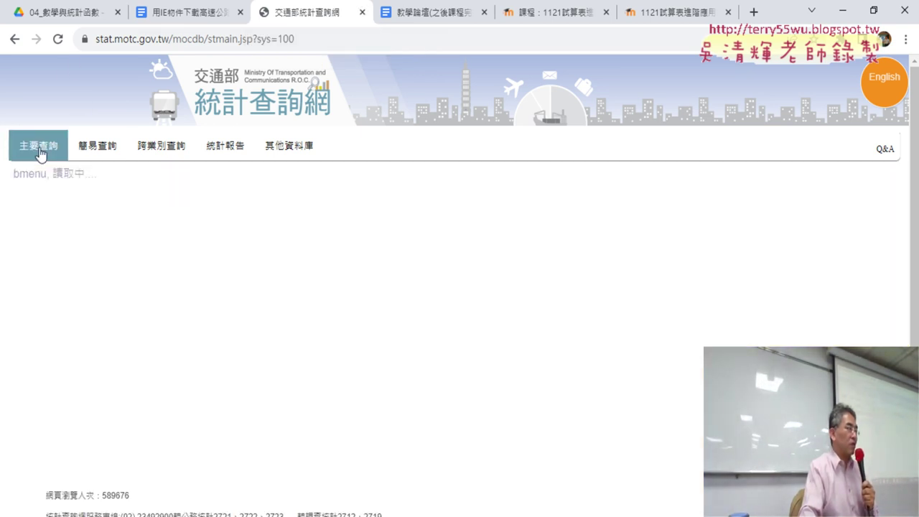
pyautogui.scroll(-5, 273, 266)
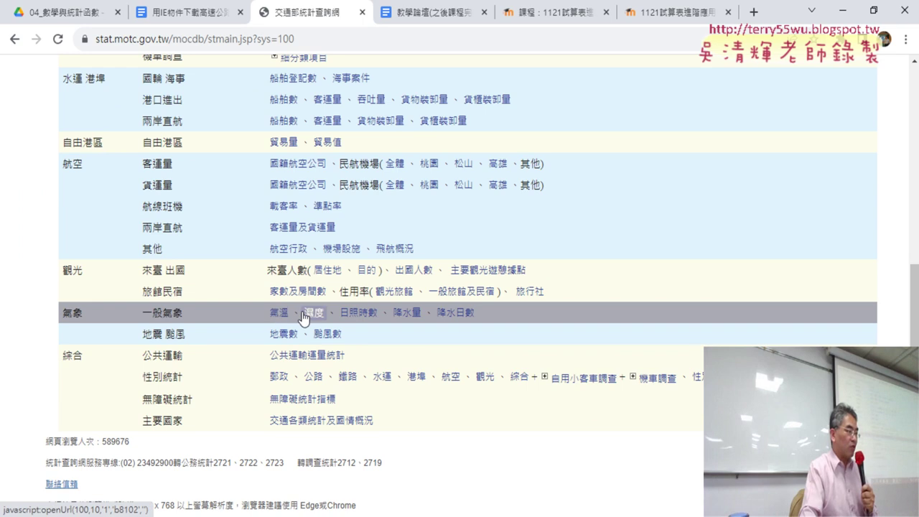
pyautogui.click(280, 315)
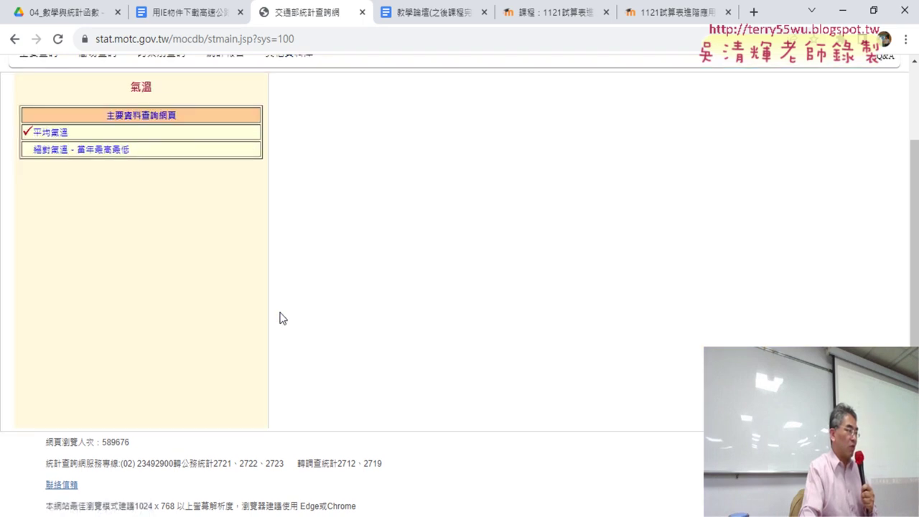
pyautogui.scroll(-5, 542, 304)
pyautogui.scroll(5, 542, 304)
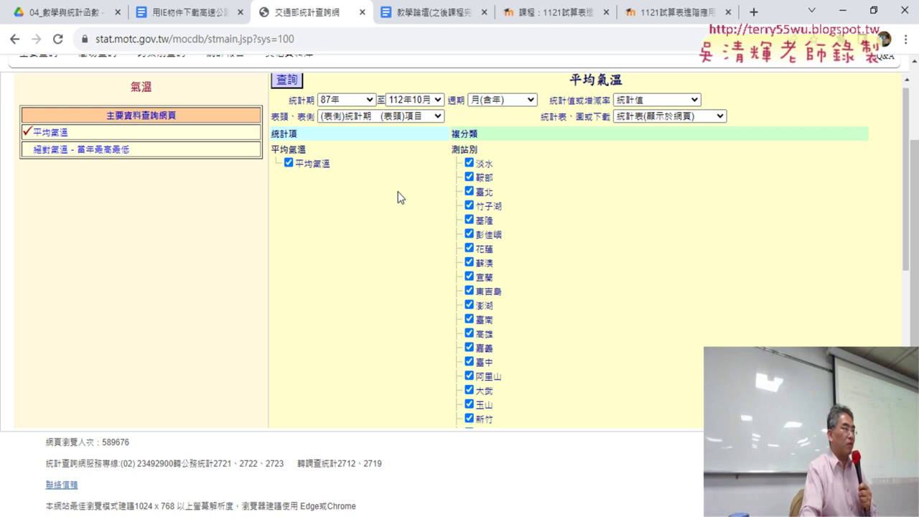
pyautogui.click(286, 81)
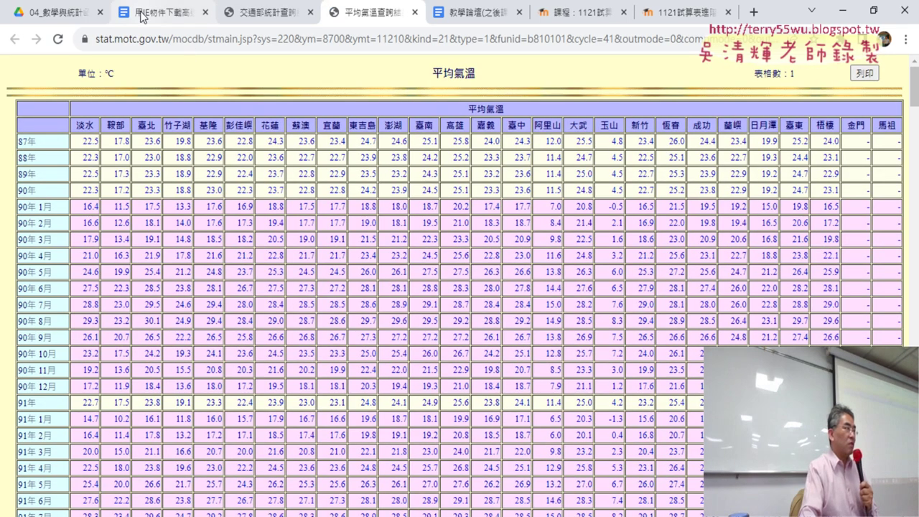
pyautogui.click(40, 16)
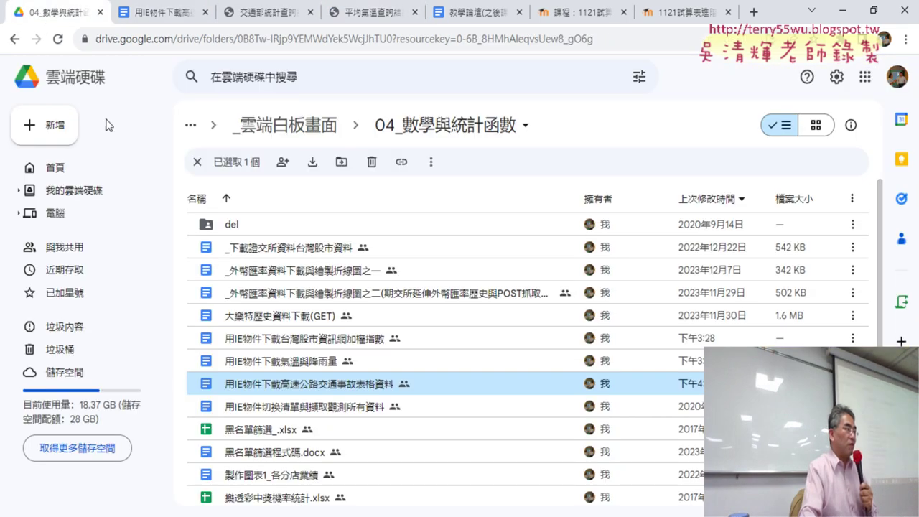
# Open the 用IE物件下載氣溫與降雨量 document and follow its cwb.gov.tw link to the 氣候月平均 page
pyautogui.click(248, 367)
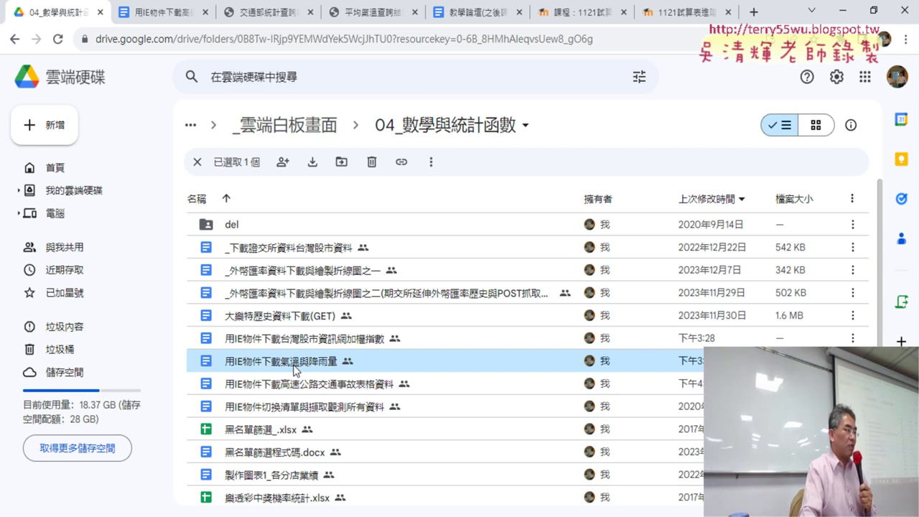
pyautogui.doubleClick(312, 366)
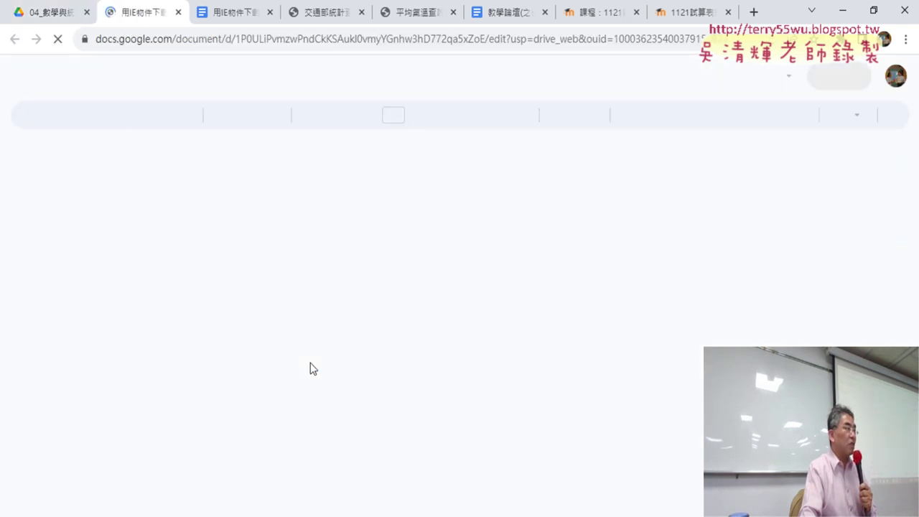
pyautogui.click(339, 233)
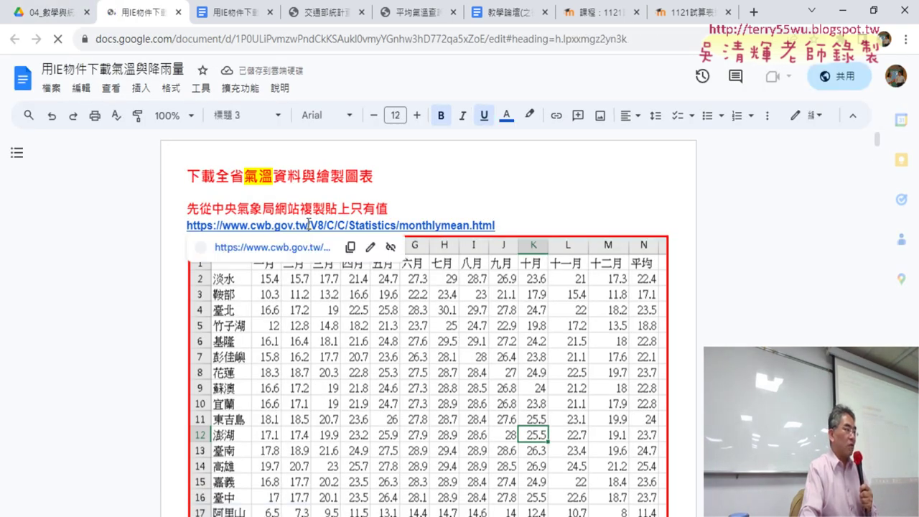
pyautogui.click(303, 248)
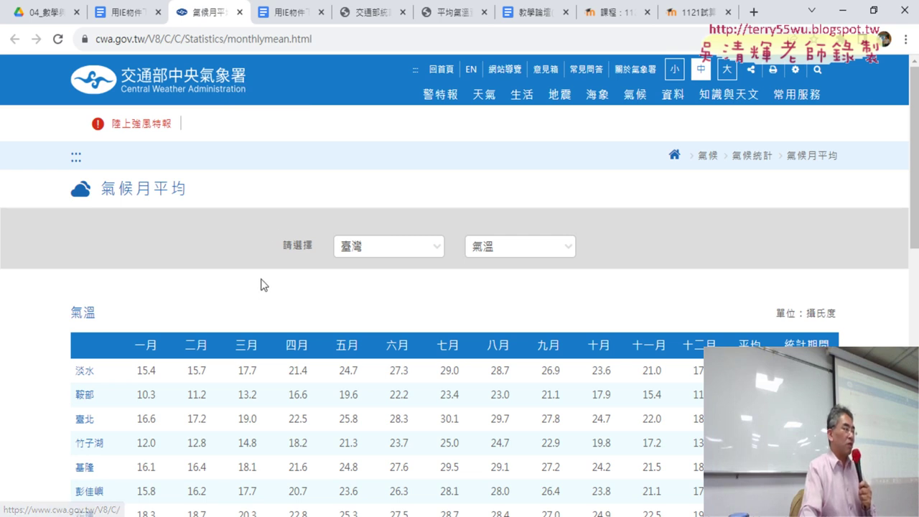
# Compare the cwa.gov.tw station temperature table with the MOTC 平均氣溫 station headers, ending on the MOTC table
pyautogui.scroll(-3, 117, 293)
pyautogui.scroll(-2, 117, 293)
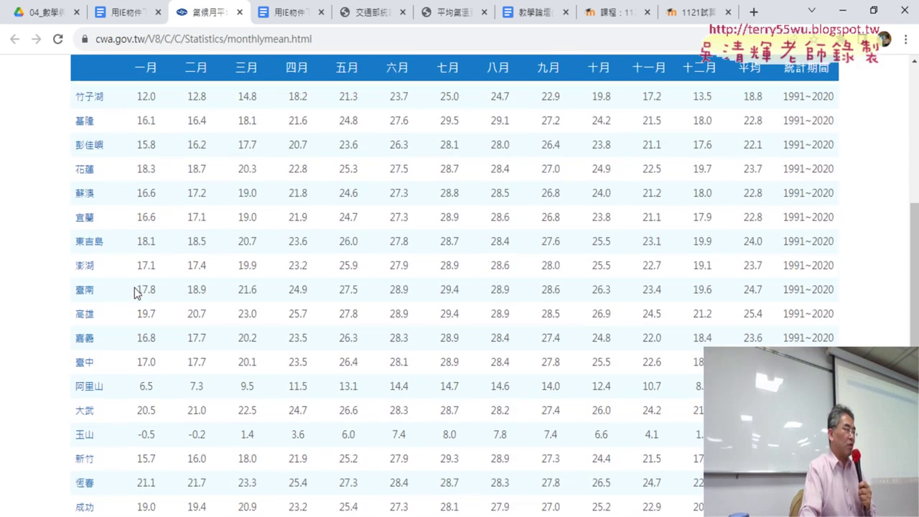
pyautogui.scroll(-3, 135, 288)
pyautogui.scroll(-1, 135, 287)
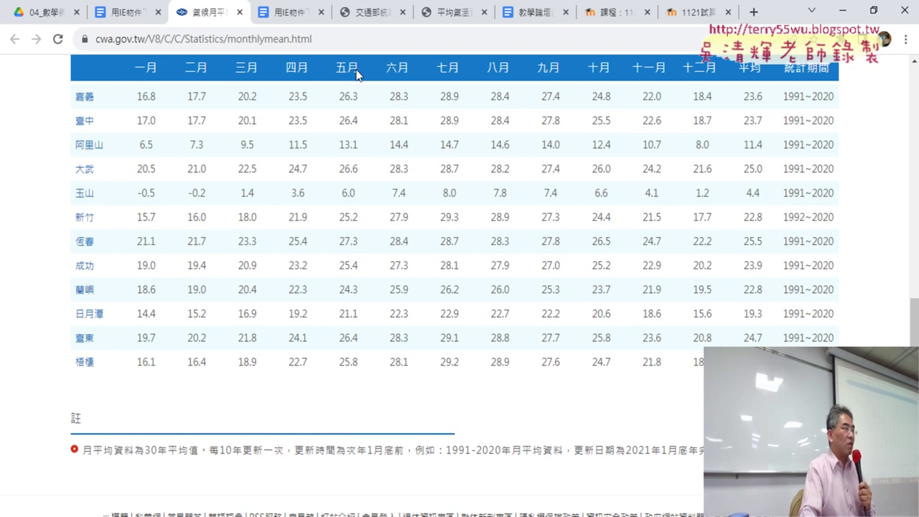
pyautogui.click(455, 15)
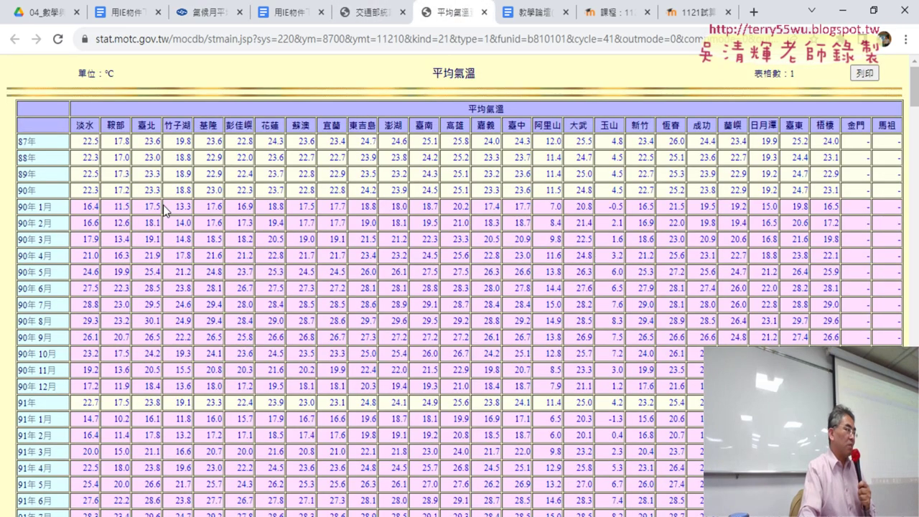
pyautogui.moveTo(84, 125); pyautogui.dragTo(896, 129)
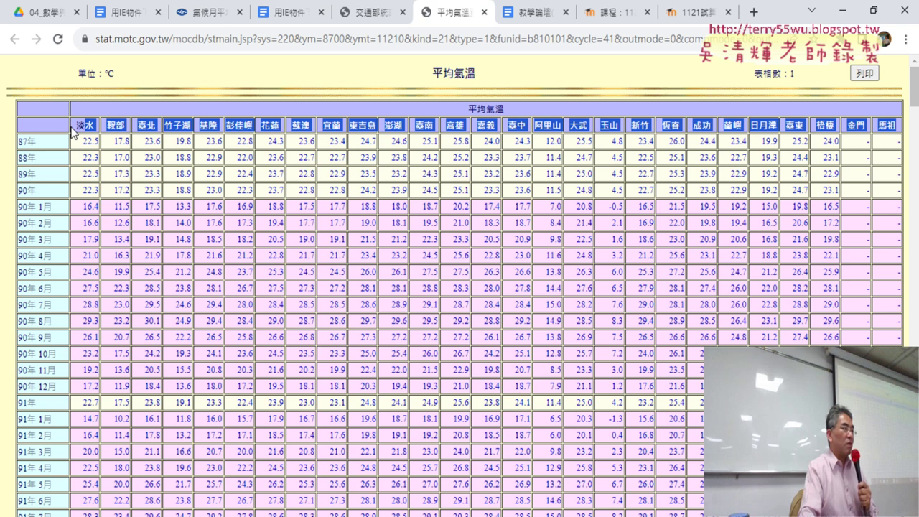
pyautogui.click(198, 14)
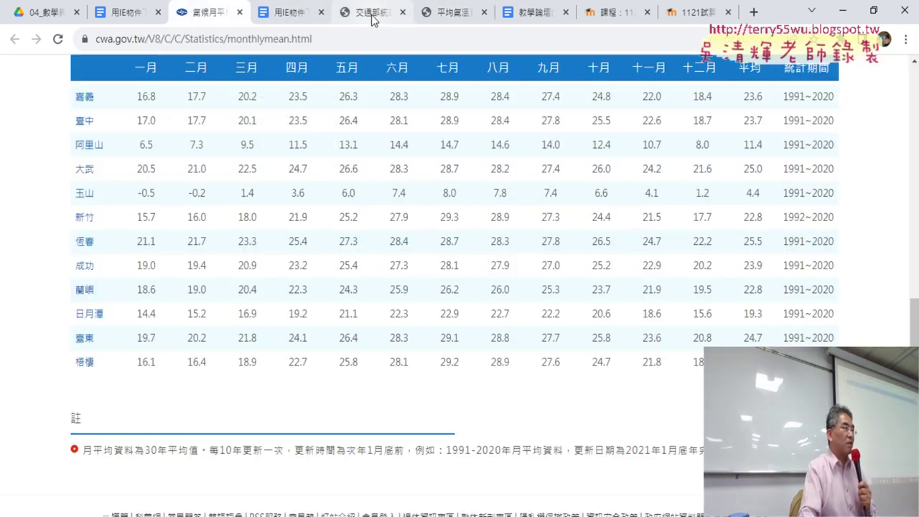
pyautogui.click(448, 15)
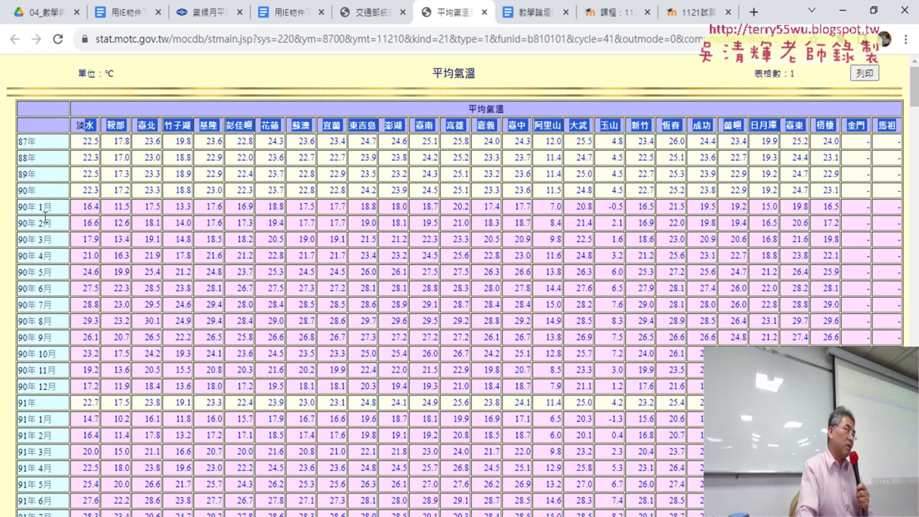
# Close the monthly results and rerun the 平均氣溫 query with 週期 set to 年
pyautogui.click(485, 12)
pyautogui.click(373, 13)
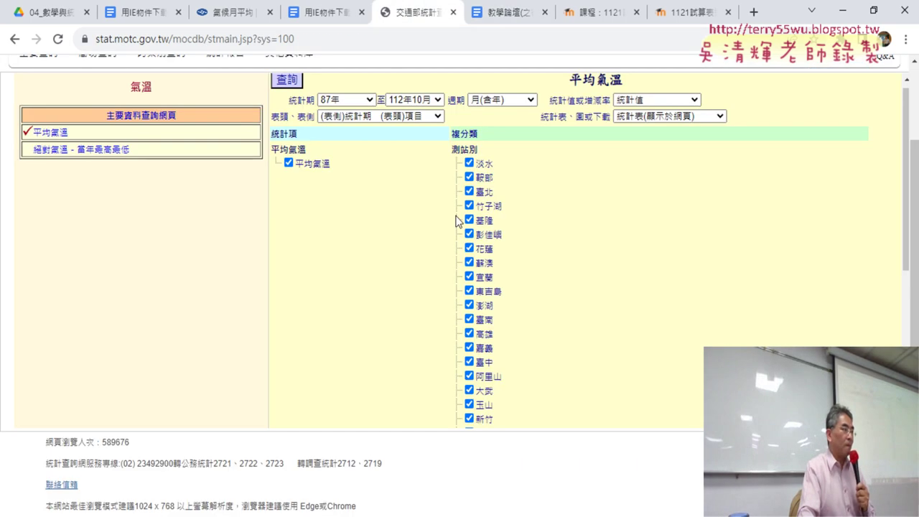
pyautogui.click(529, 99)
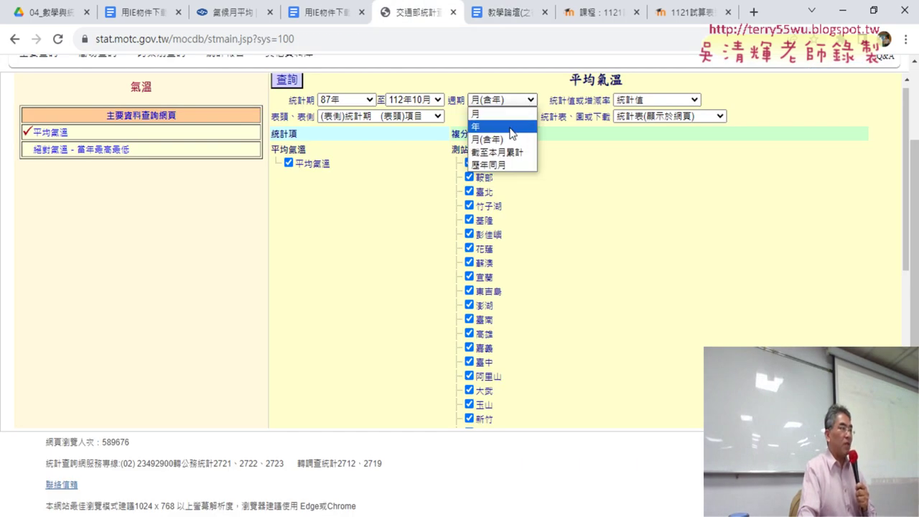
pyautogui.click(535, 113)
pyautogui.click(293, 82)
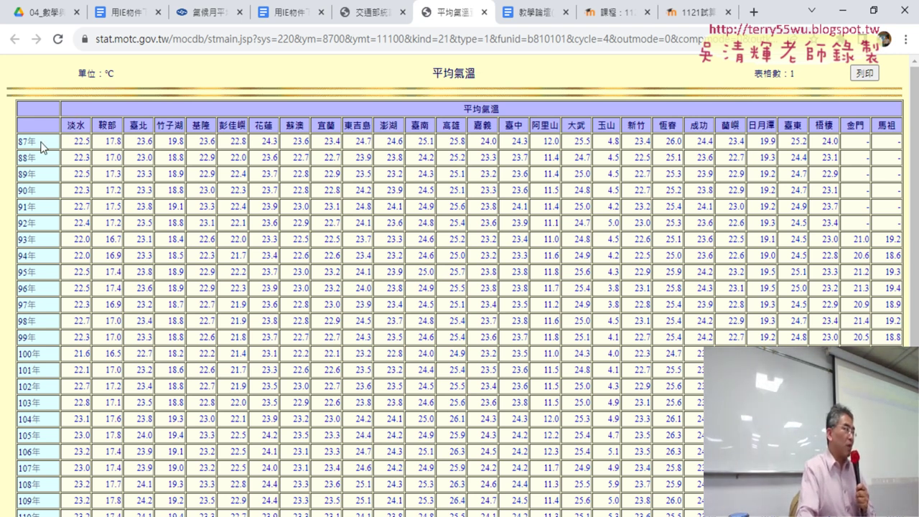
# Inspect the yearly table rows, selecting the 111年 label and 淡水's 23.2 in 110年
pyautogui.scroll(-3, 58, 165)
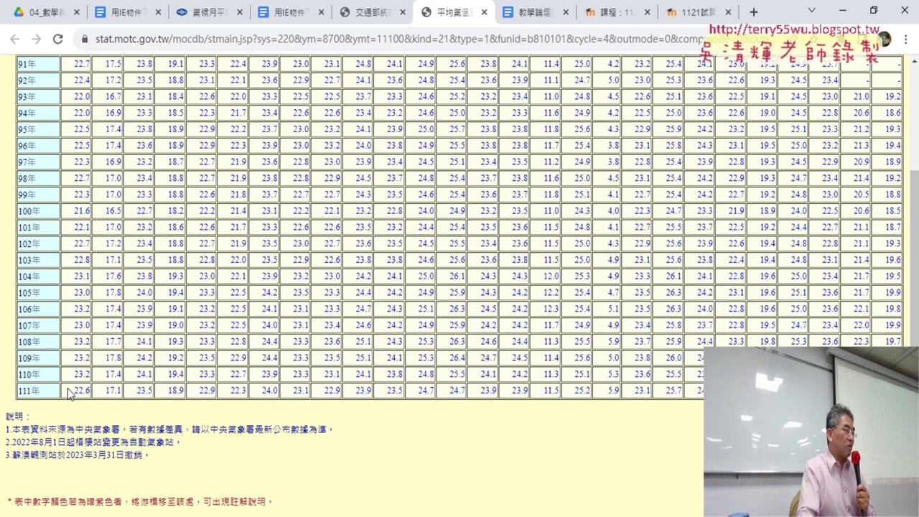
pyautogui.moveTo(64, 397); pyautogui.dragTo(32, 391)
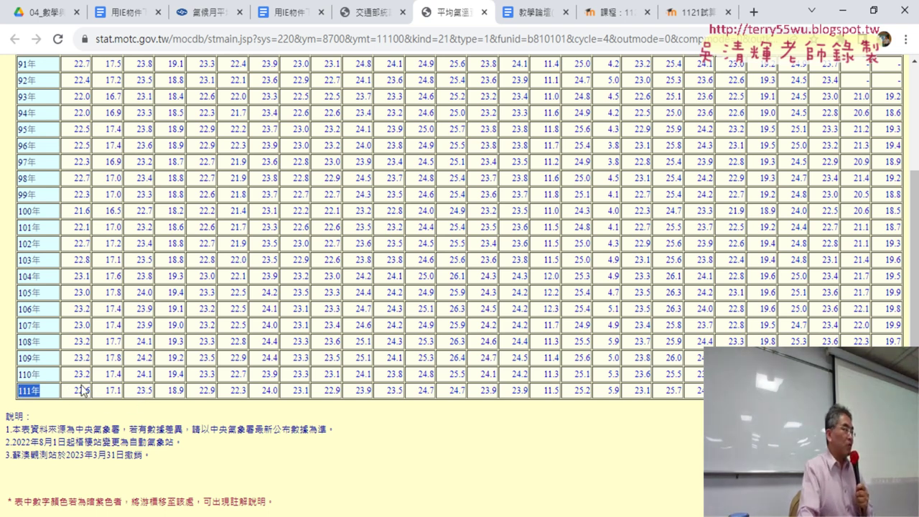
pyautogui.scroll(2, 83, 391)
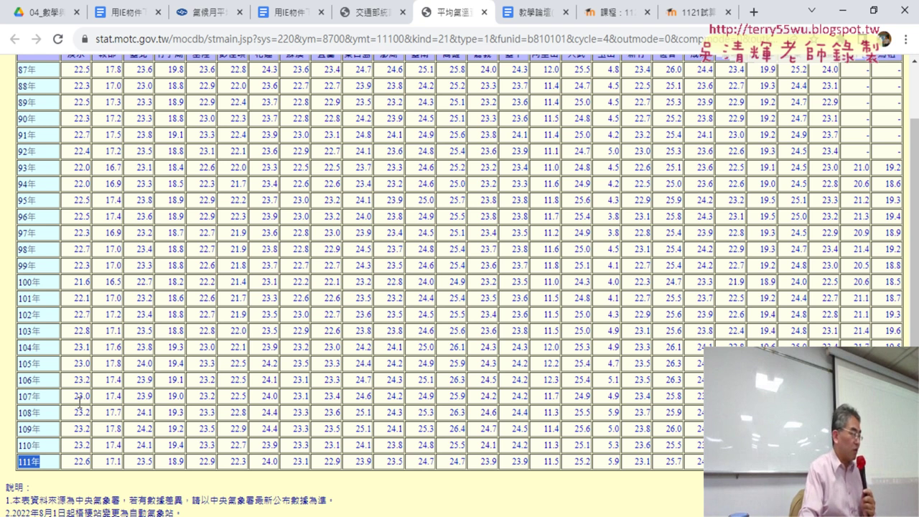
pyautogui.click(90, 463)
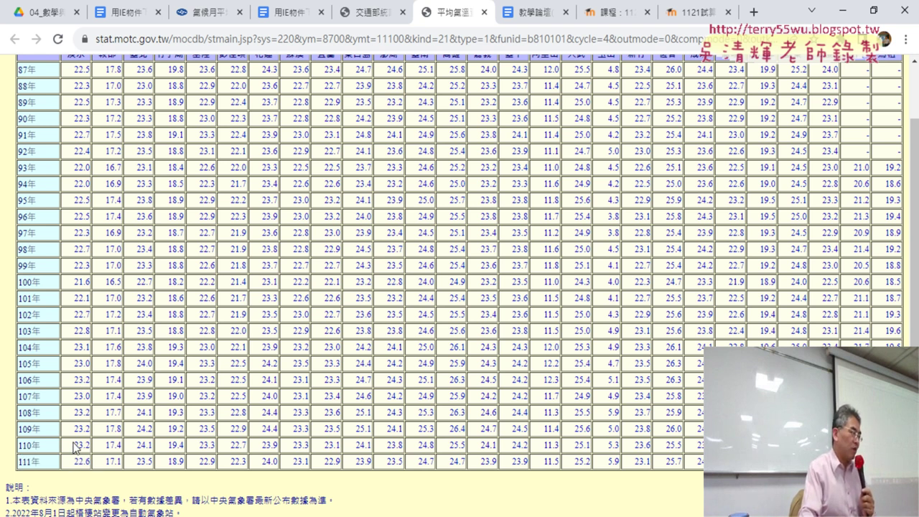
pyautogui.moveTo(74, 445); pyautogui.dragTo(93, 464)
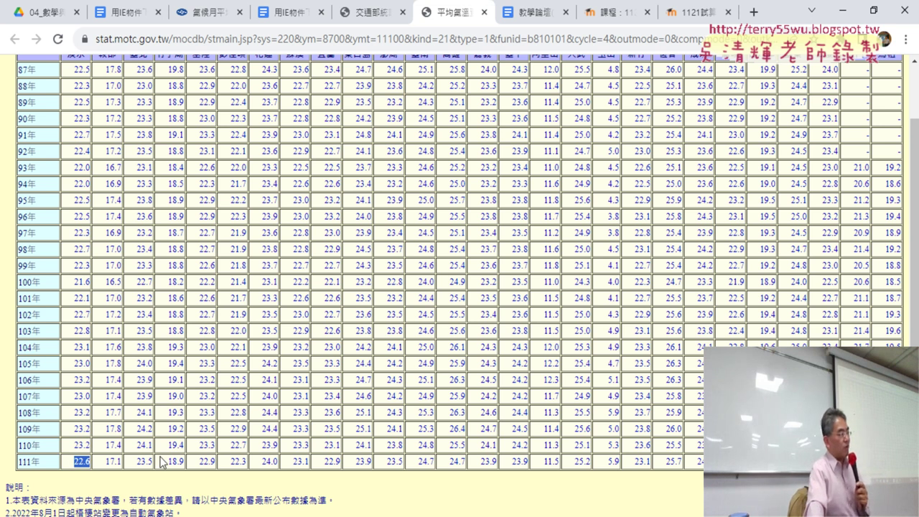
pyautogui.scroll(2, 161, 462)
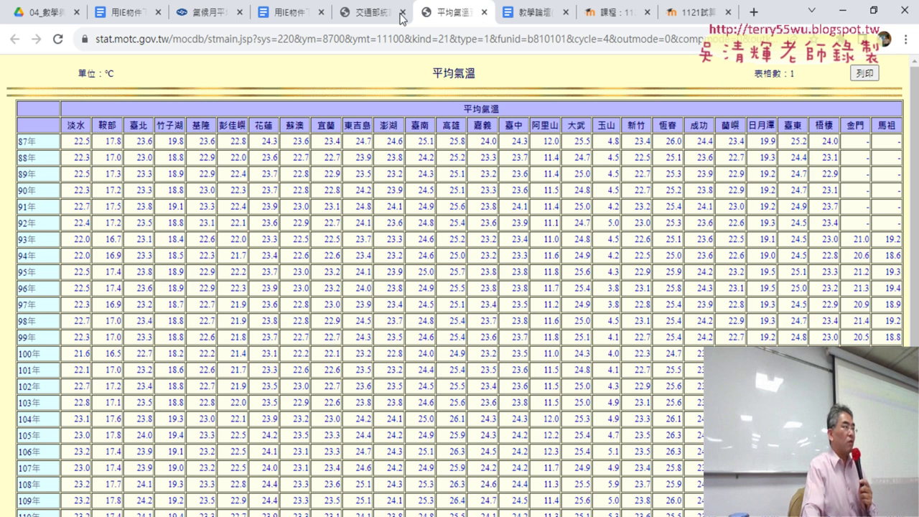
# Take the 交通部統計 tab back twice to its main menu, then return to the 用IE物件下載氣溫與降雨量 notes
pyautogui.click(382, 13)
pyautogui.click(15, 39)
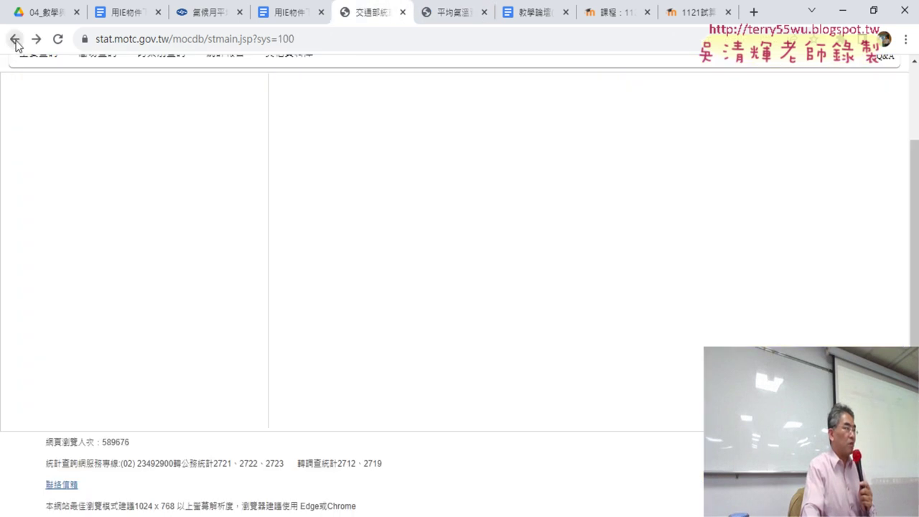
pyautogui.click(15, 40)
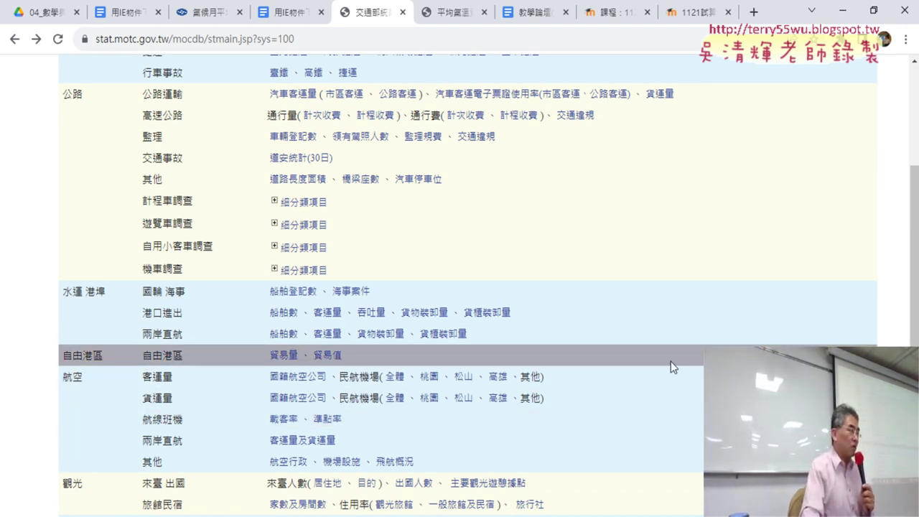
pyautogui.click(114, 12)
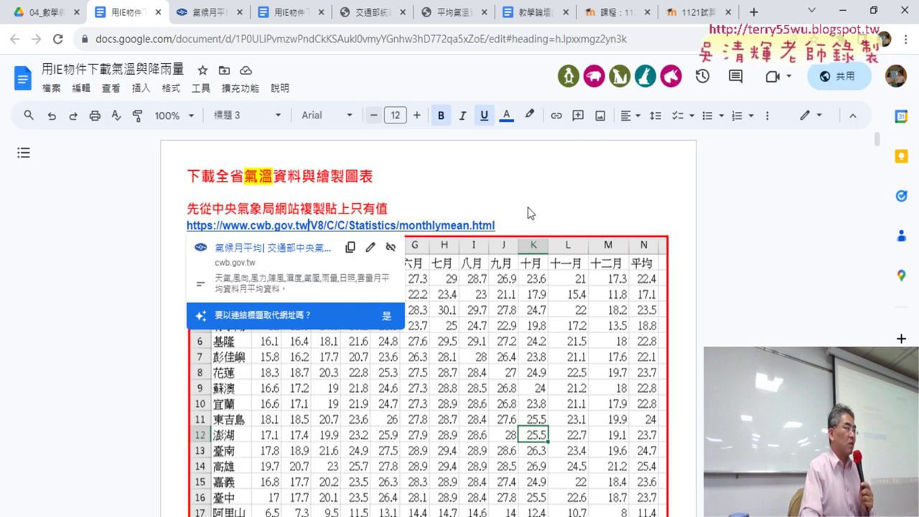